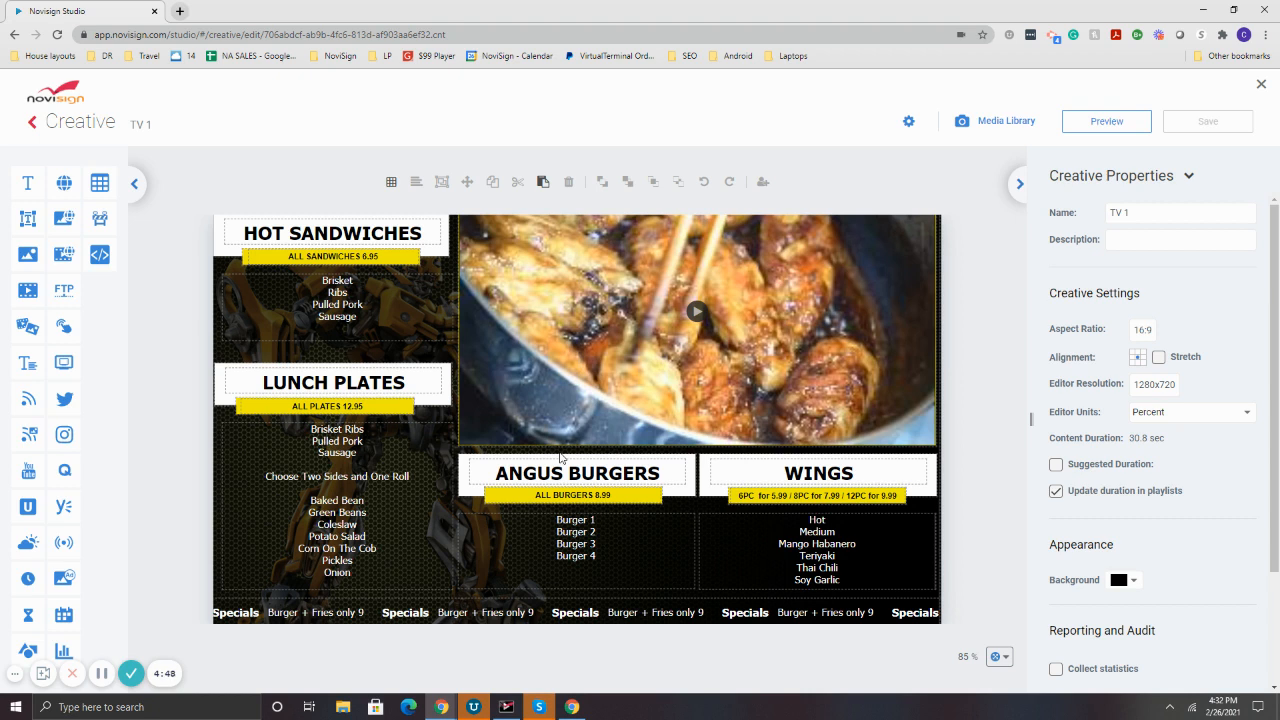
# - Start playing the EDU menu board screen from the NoviSign player window
pyautogui.click(506, 707)
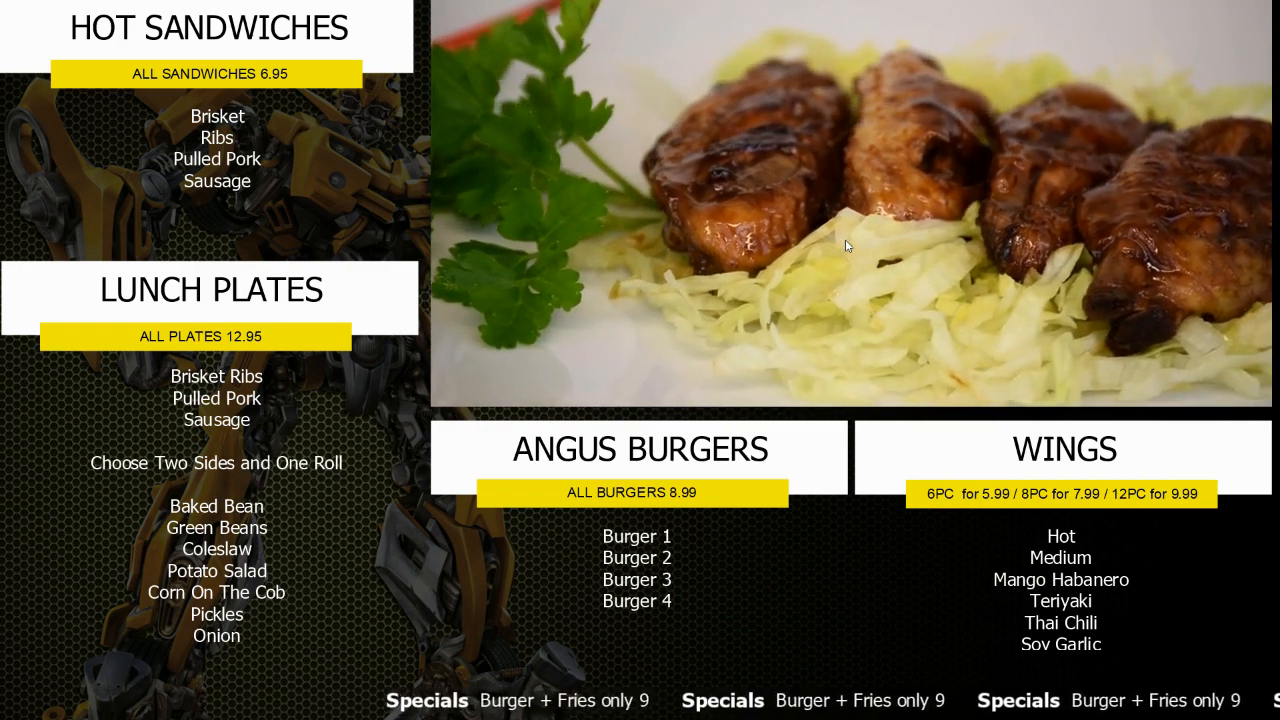
# - End full-screen playback with Esc and return to the player dialog
pyautogui.press('Escape')
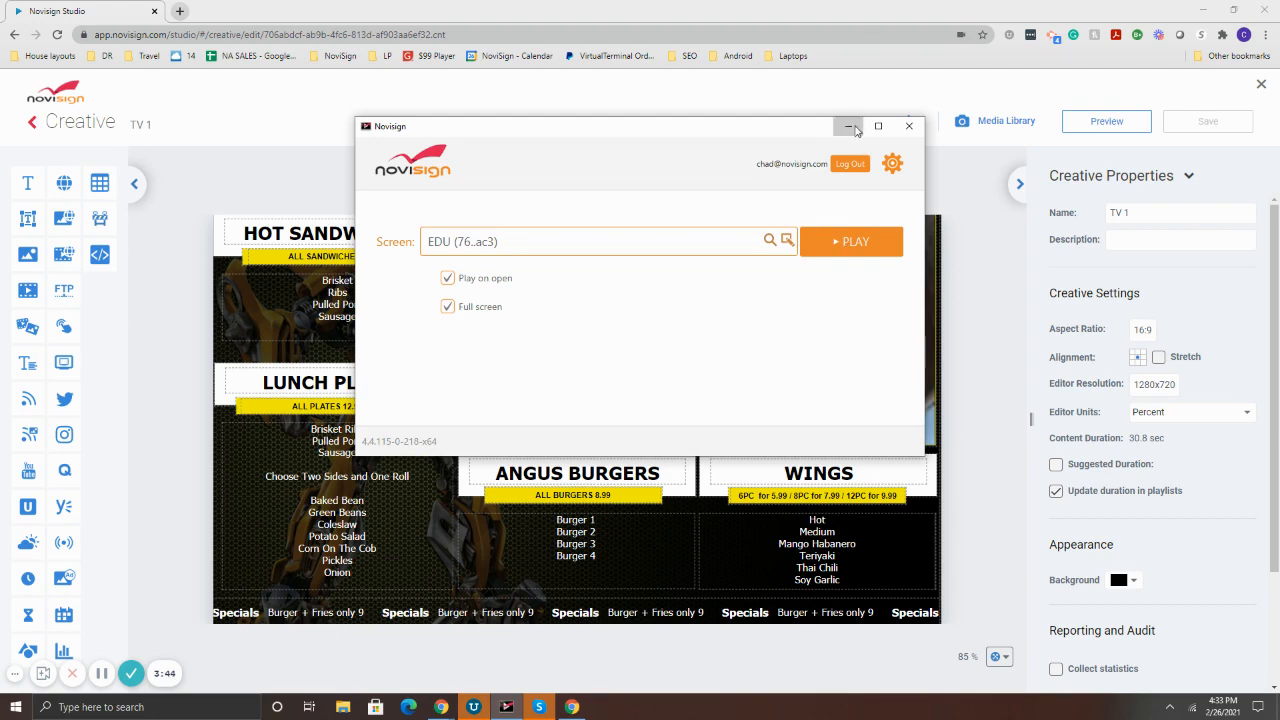
# - Minimize the player and move the chicken video up and left on the board
pyautogui.click(848, 126)
pyautogui.click(751, 297)
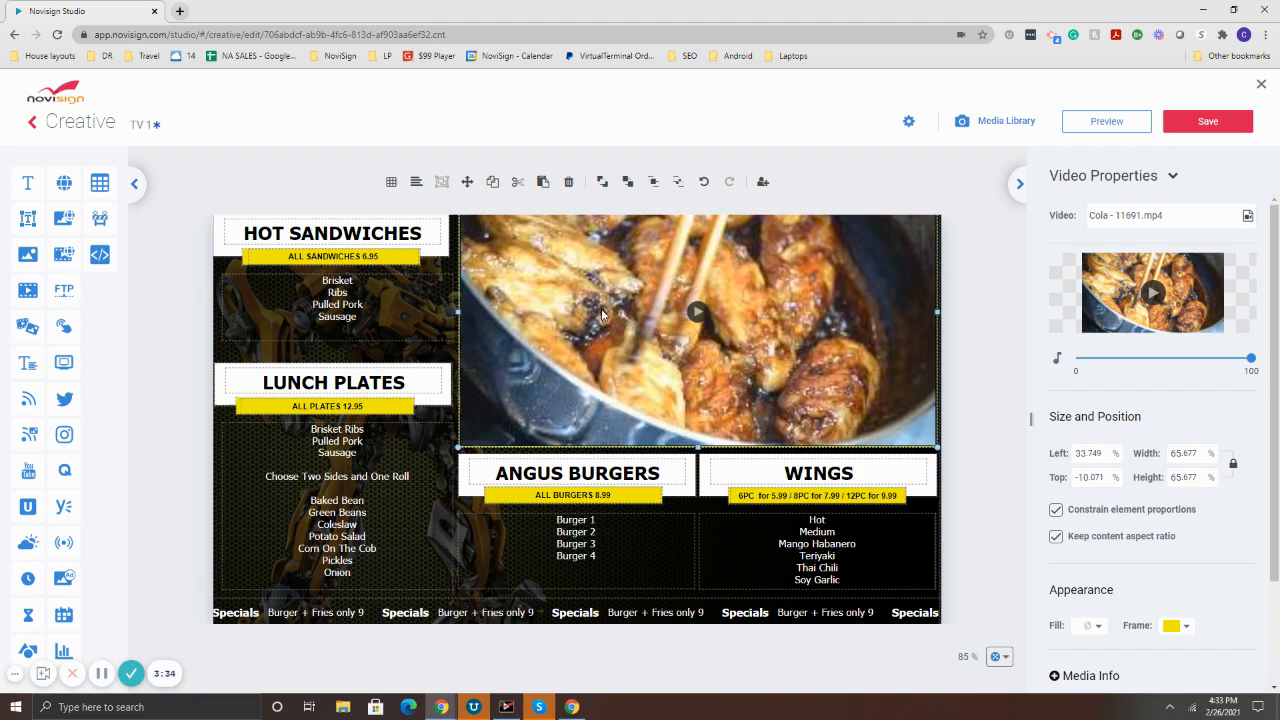
pyautogui.click(463, 326)
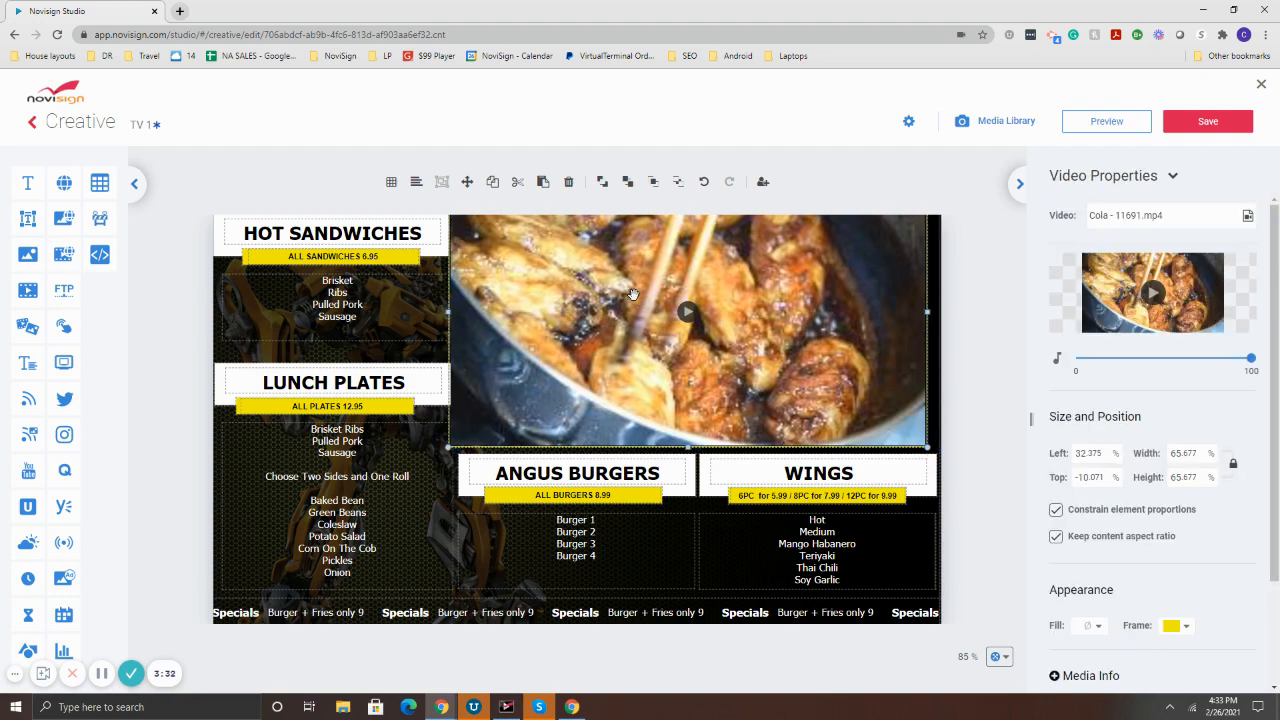
pyautogui.moveTo(630, 305)
pyautogui.mouseDown()
pyautogui.moveTo(475, 288)
pyautogui.moveTo(497, 445)
pyautogui.moveTo(538, 393)
pyautogui.mouseUp()
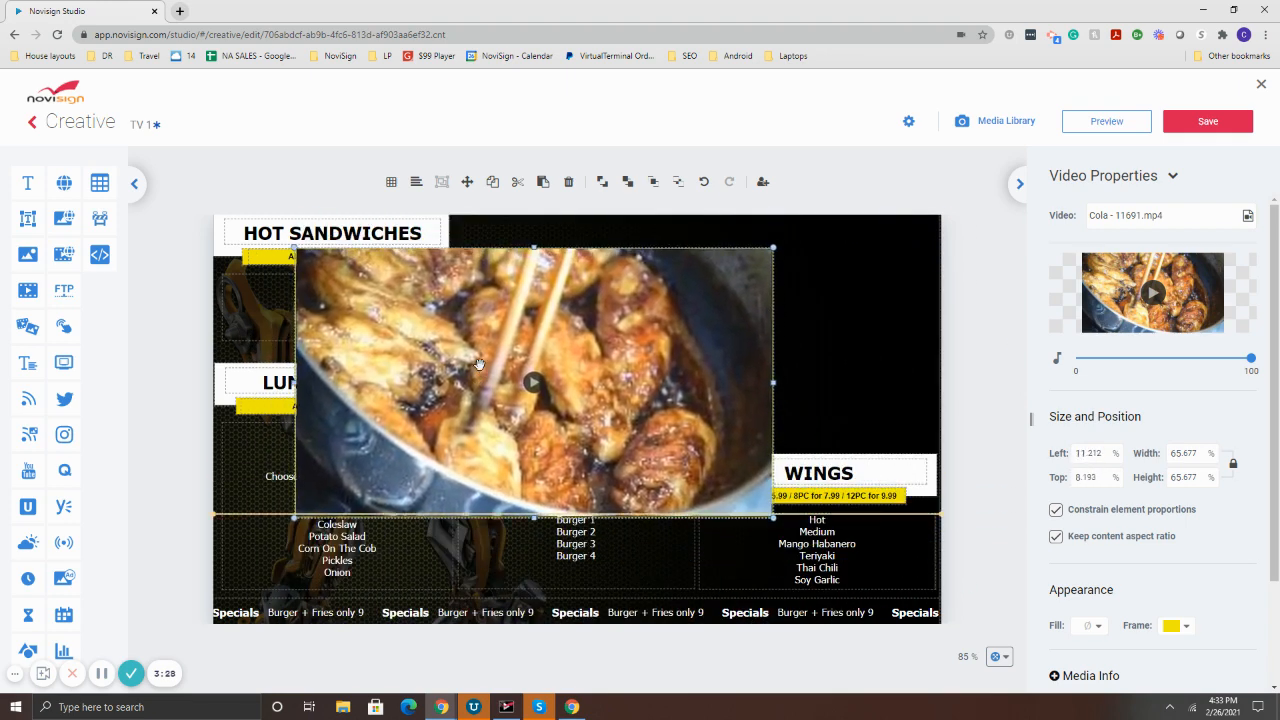
# - Shrink the chicken video into the upper right, then delete it from the board
pyautogui.moveTo(780, 524); pyautogui.dragTo(586, 400)
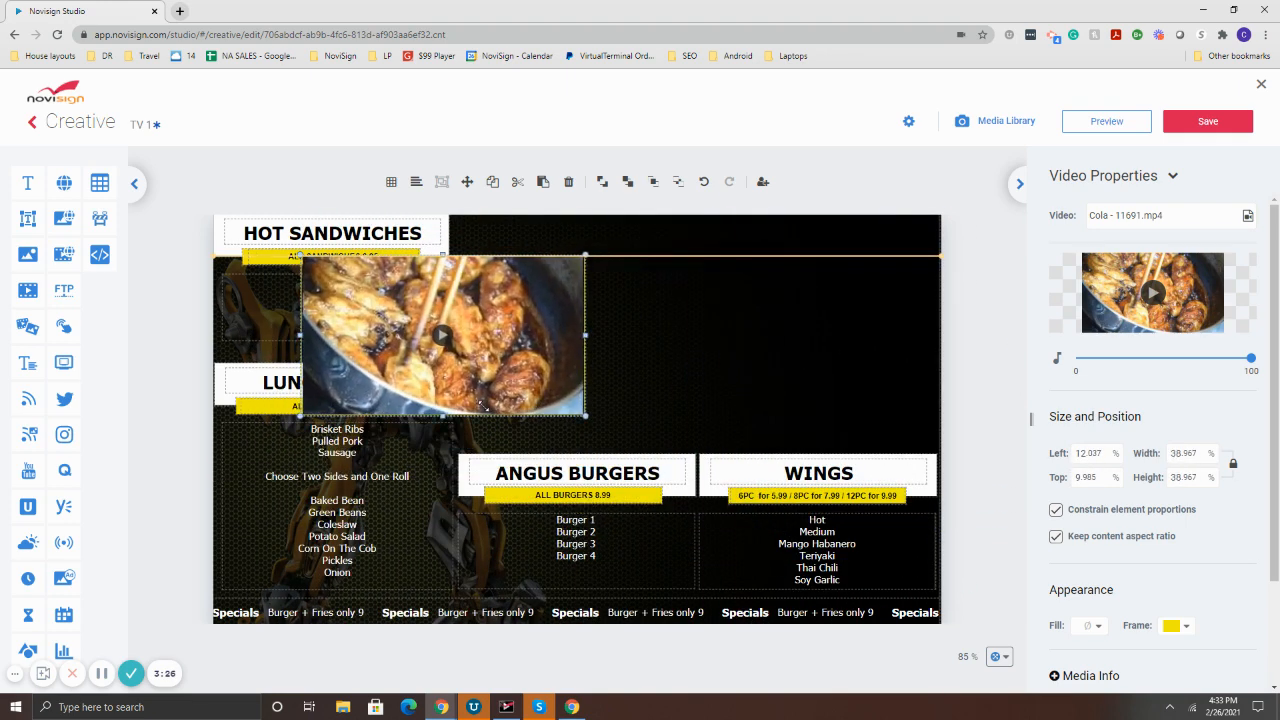
pyautogui.moveTo(357, 322); pyautogui.dragTo(652, 308)
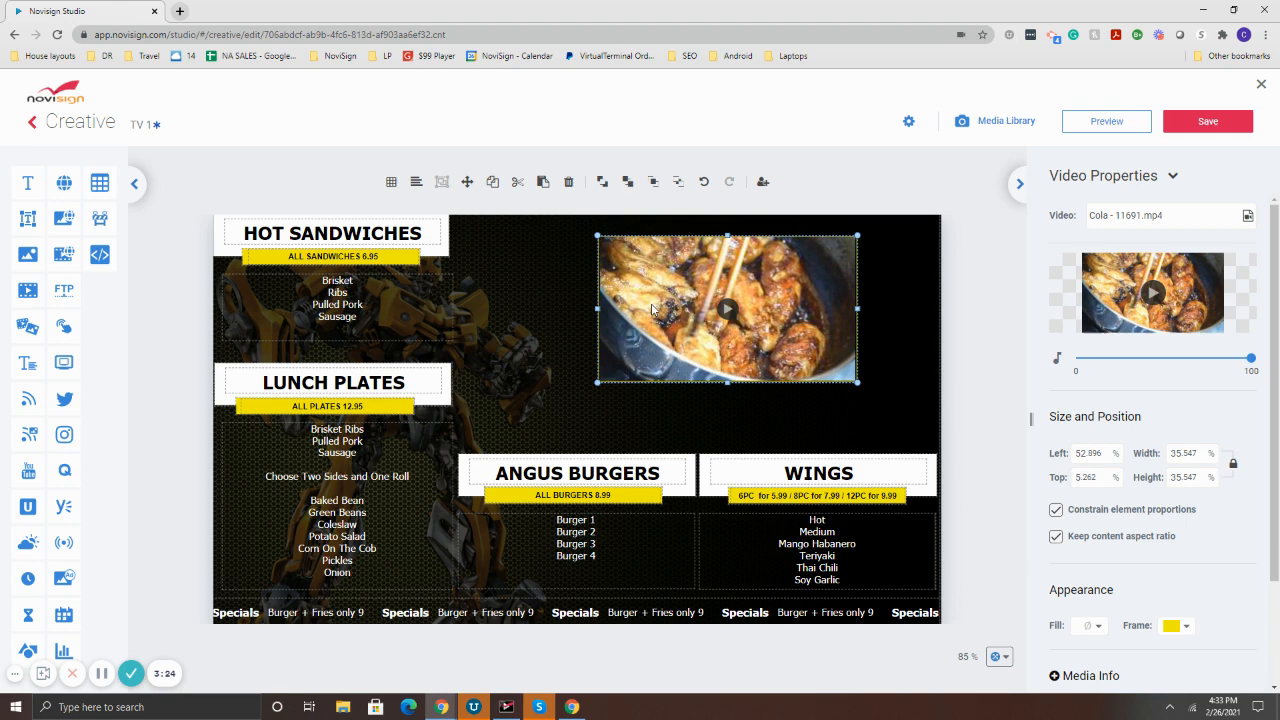
pyautogui.press('Delete')
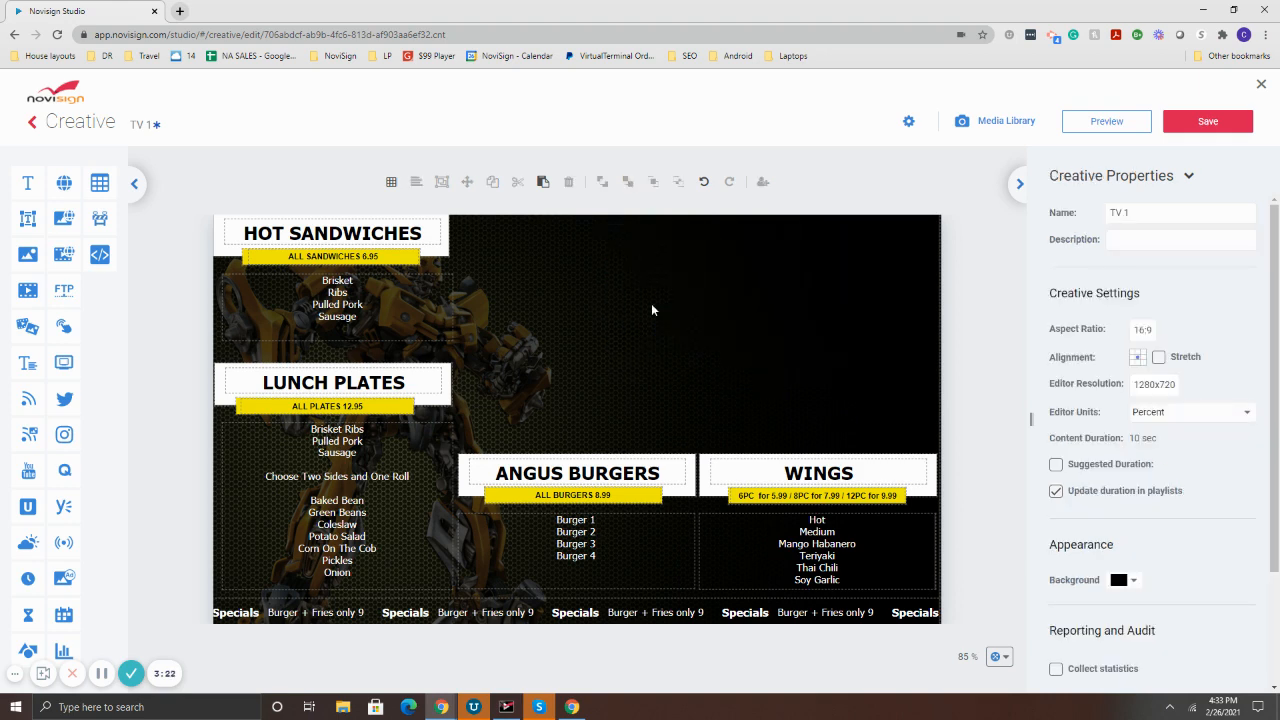
# - Retype the HOT SANDWICHES heading as HOTDOGS, leaving its text colour unchanged
pyautogui.click(346, 233)
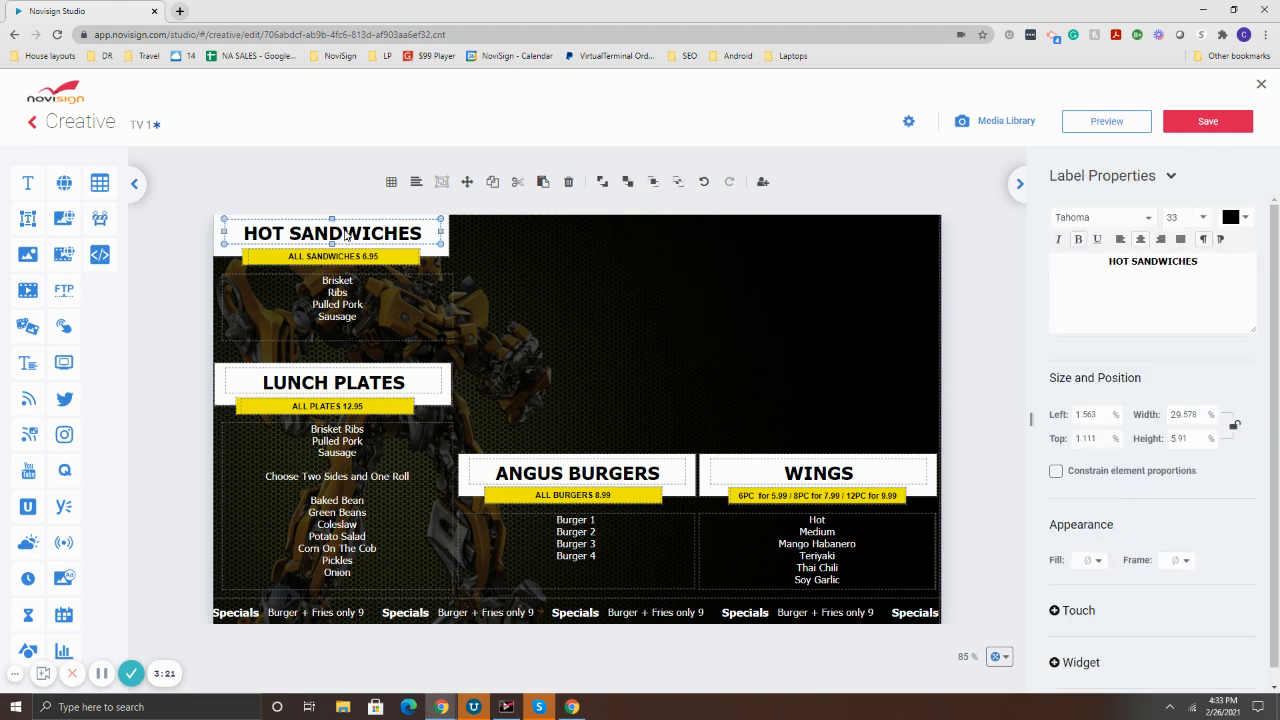
pyautogui.moveTo(346, 233)
pyautogui.mouseDown()
pyautogui.moveTo(430, 230)
pyautogui.moveTo(365, 222)
pyautogui.mouseUp()
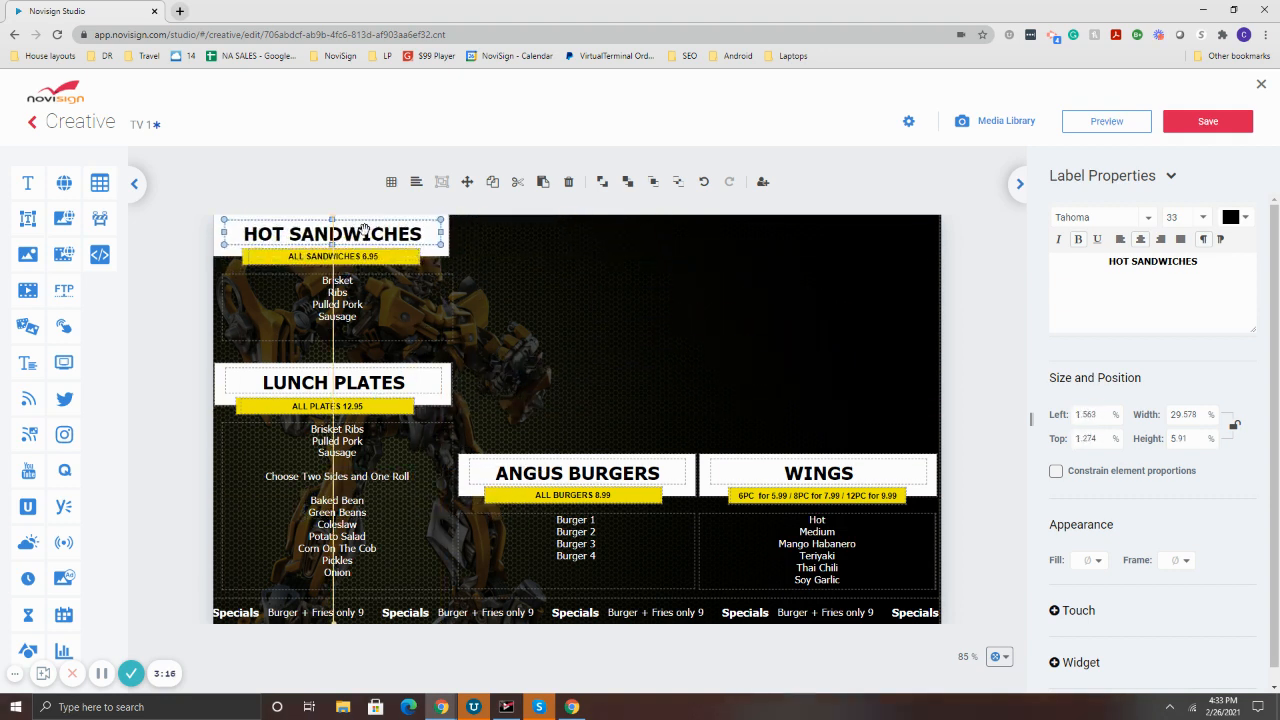
pyautogui.doubleClick(1161, 263)
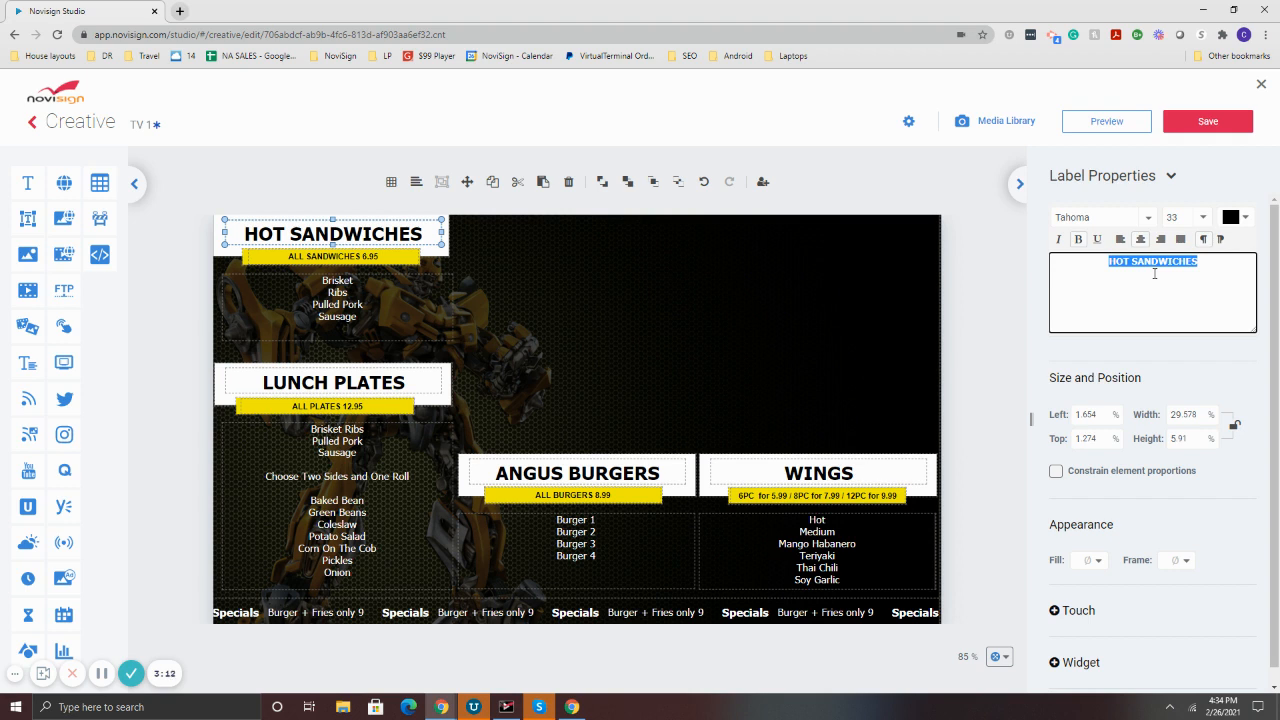
pyautogui.write('HOTDOGS')
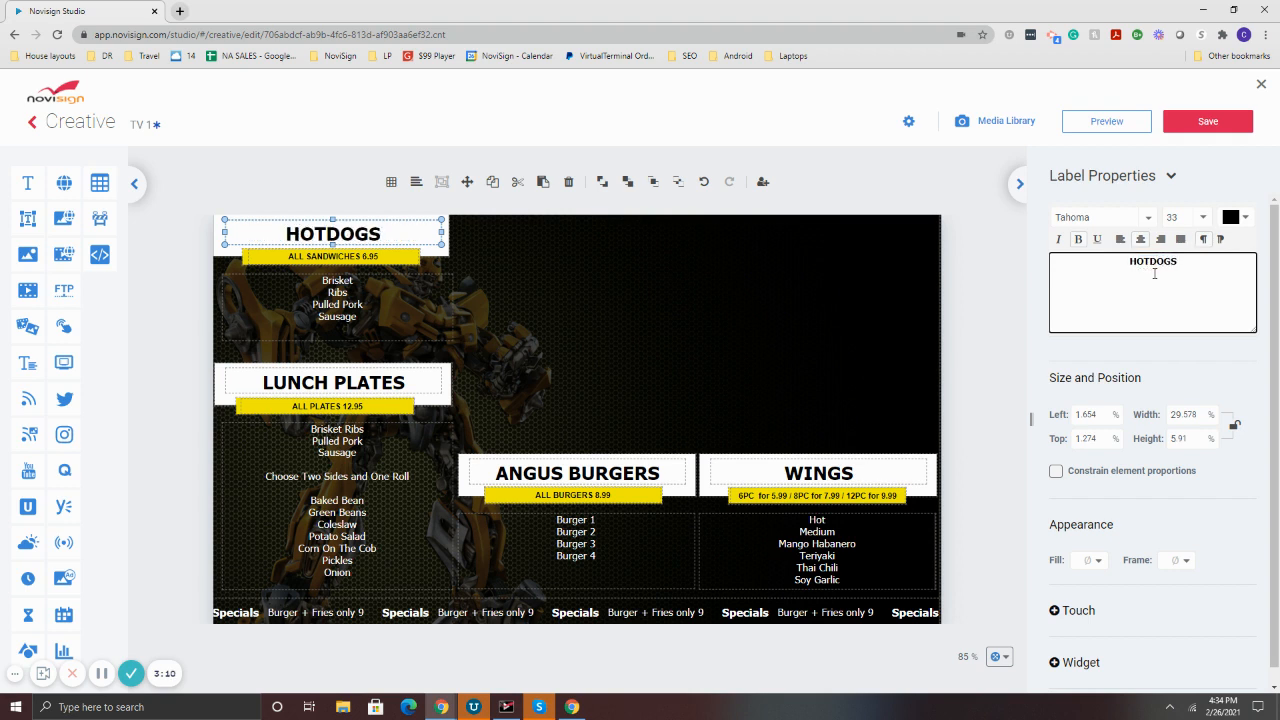
pyautogui.doubleClick(1154, 264)
pyautogui.click(1230, 220)
pyautogui.click(1250, 253)
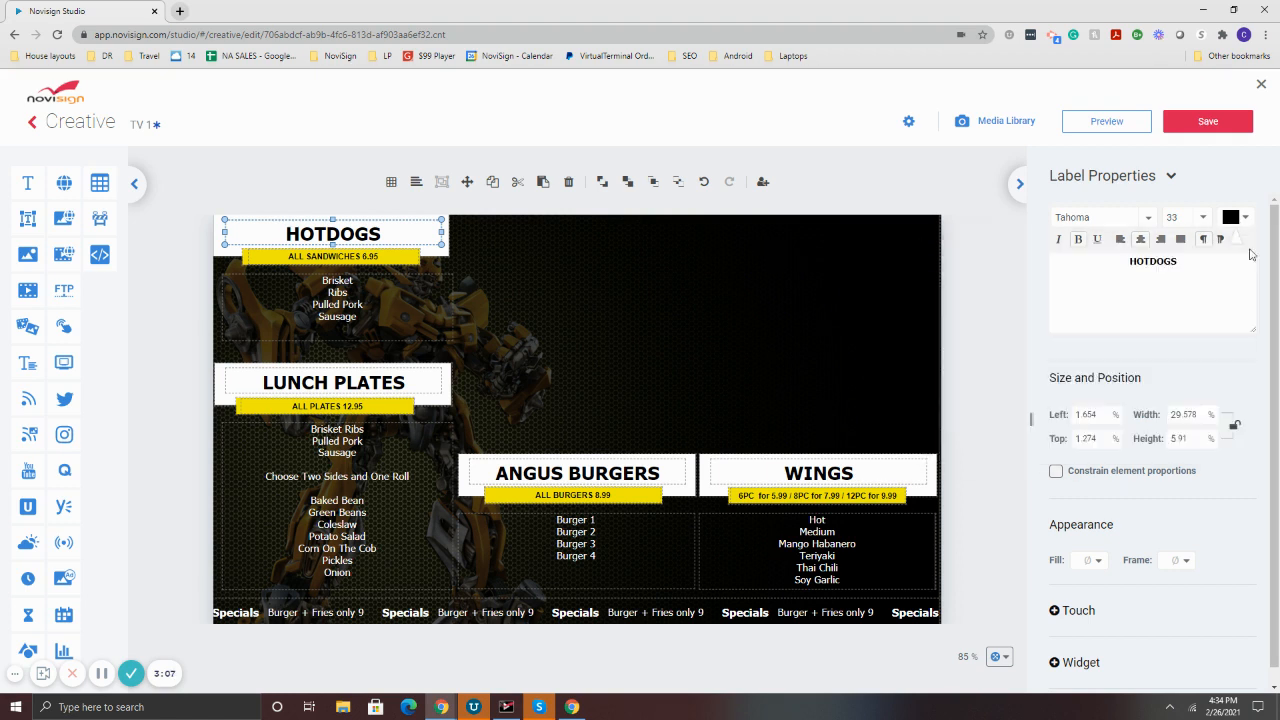
# - Nudge the Brisket item list slightly left
pyautogui.click(602, 333)
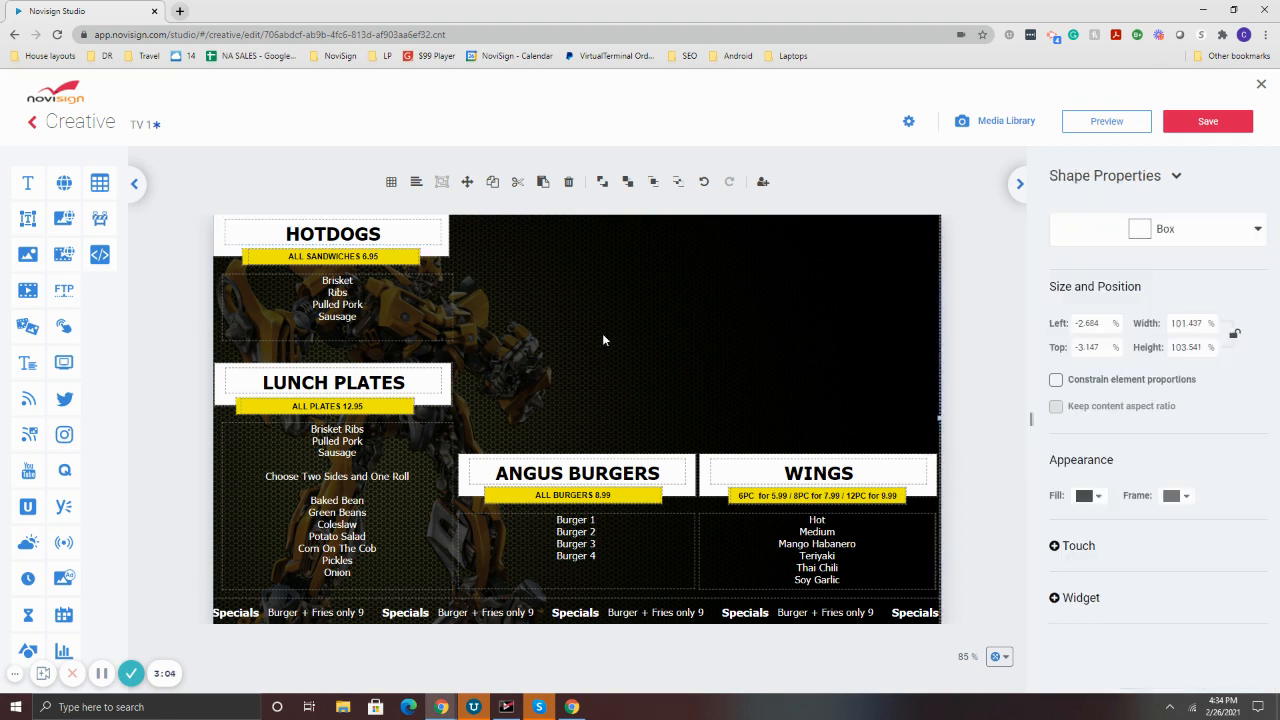
pyautogui.click(408, 309)
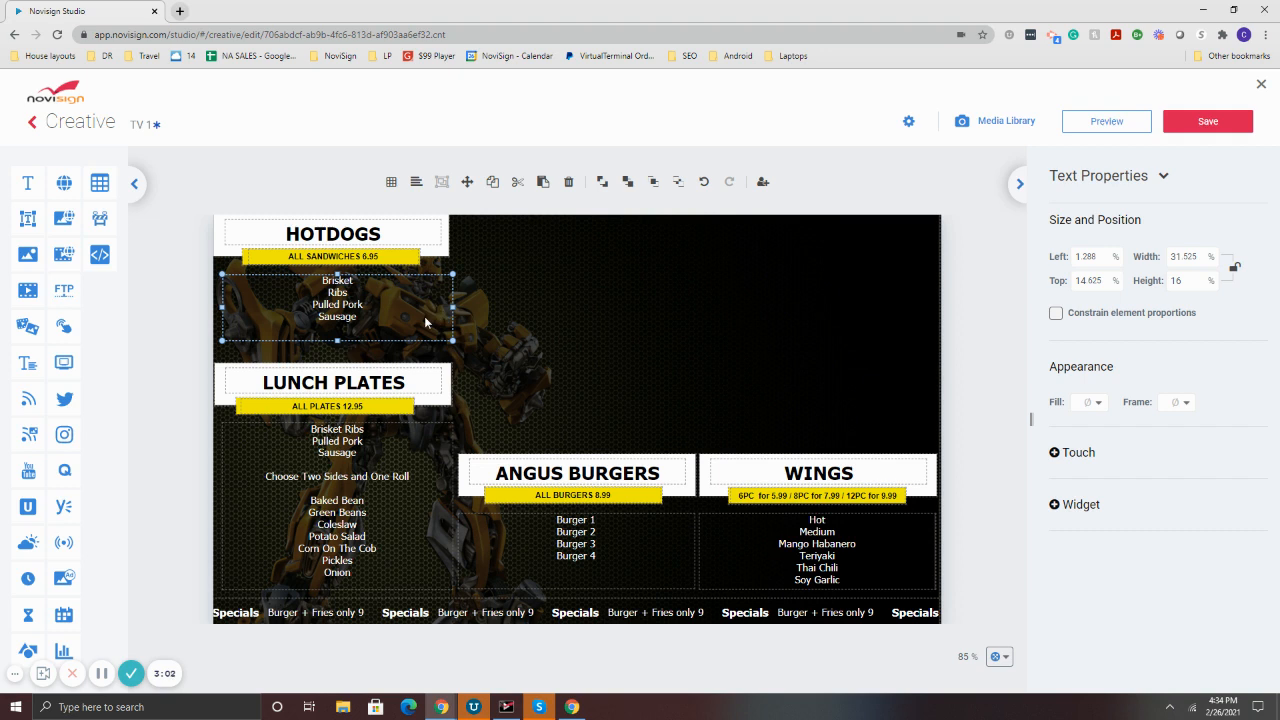
pyautogui.moveTo(408, 316); pyautogui.dragTo(417, 311)
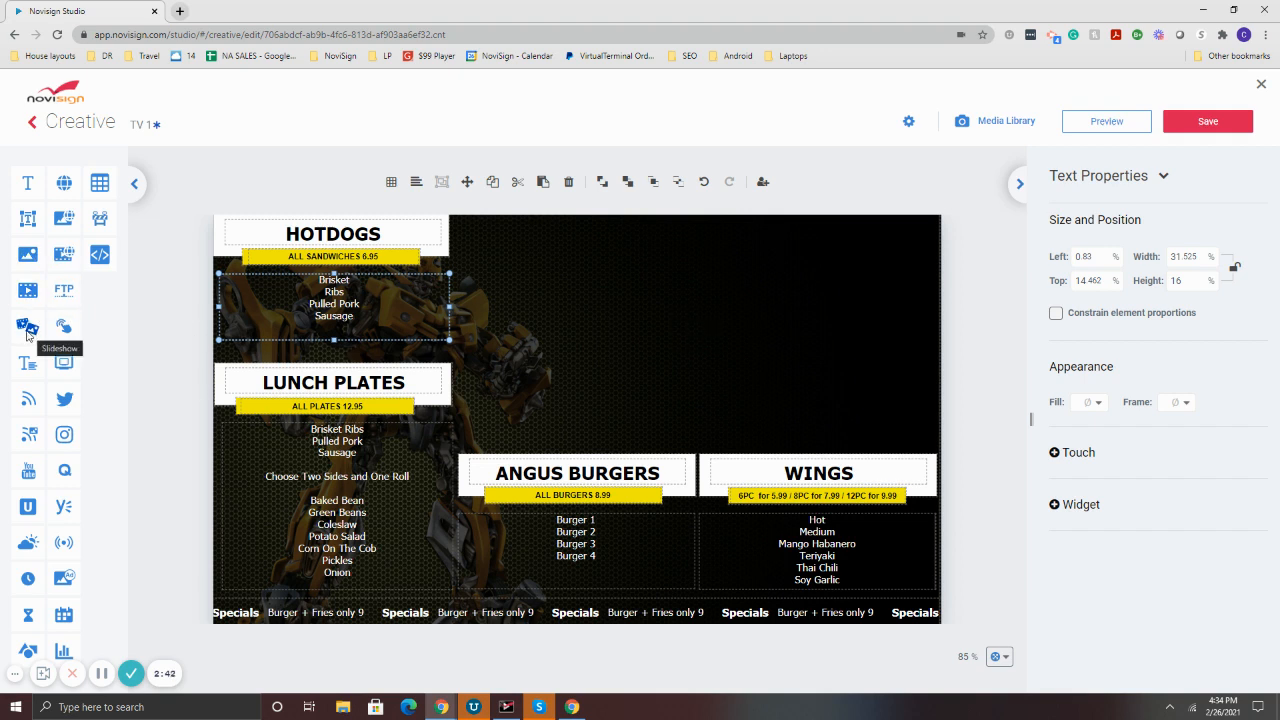
# - Add an enlarged slideshow area in the upper right and start adding images to it
pyautogui.moveTo(31, 330)
pyautogui.mouseDown()
pyautogui.moveTo(624, 311)
pyautogui.moveTo(527, 263)
pyautogui.mouseUp()
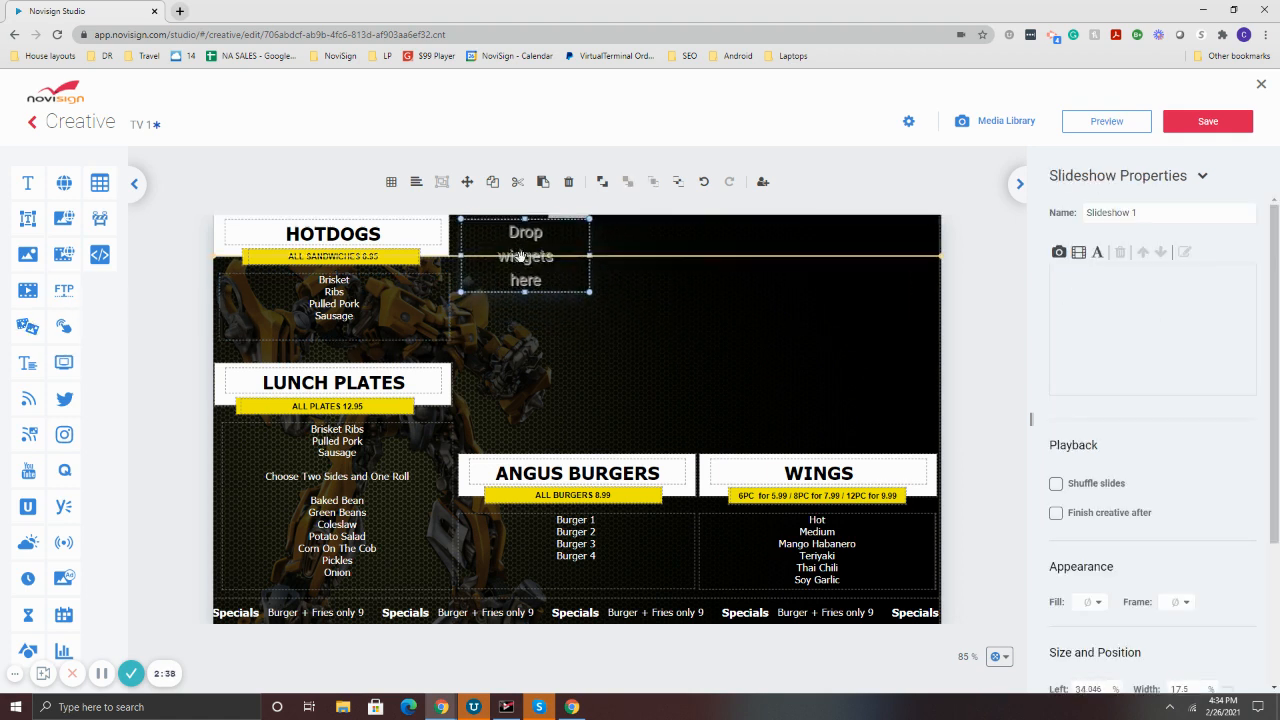
pyautogui.moveTo(590, 291)
pyautogui.mouseDown()
pyautogui.moveTo(868, 418)
pyautogui.moveTo(853, 429)
pyautogui.mouseUp()
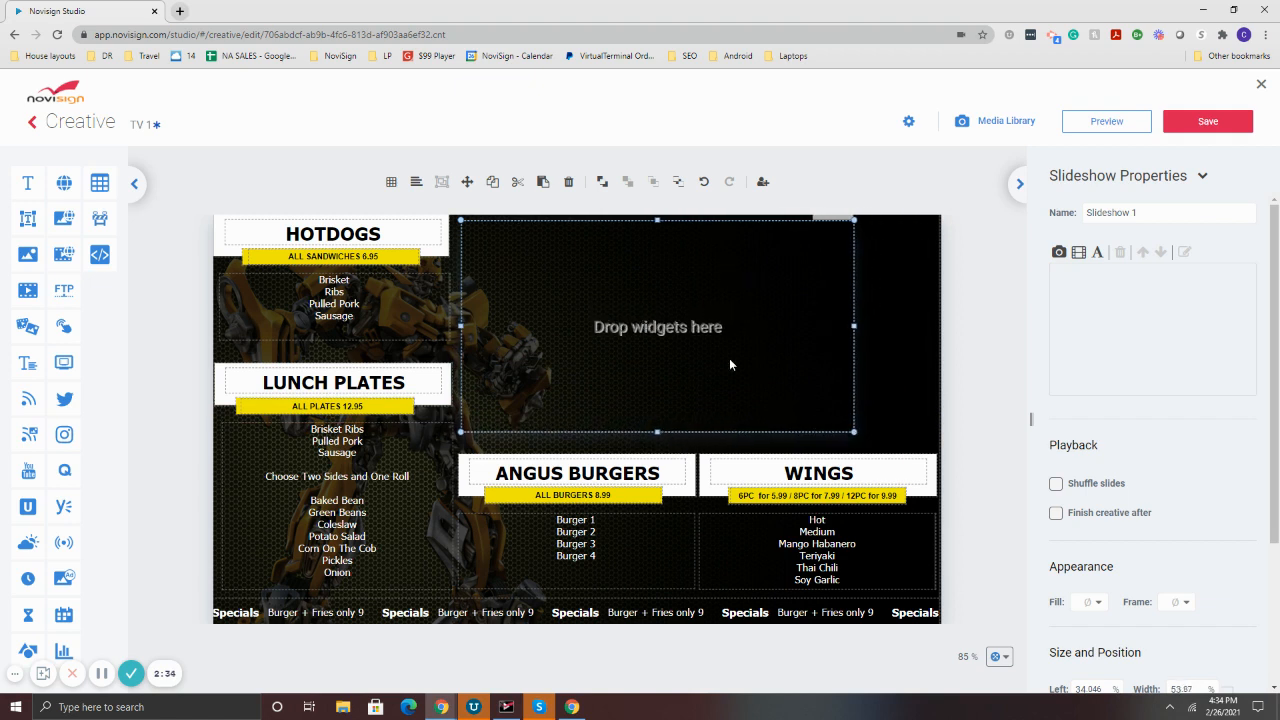
pyautogui.moveTo(600, 302); pyautogui.dragTo(617, 302)
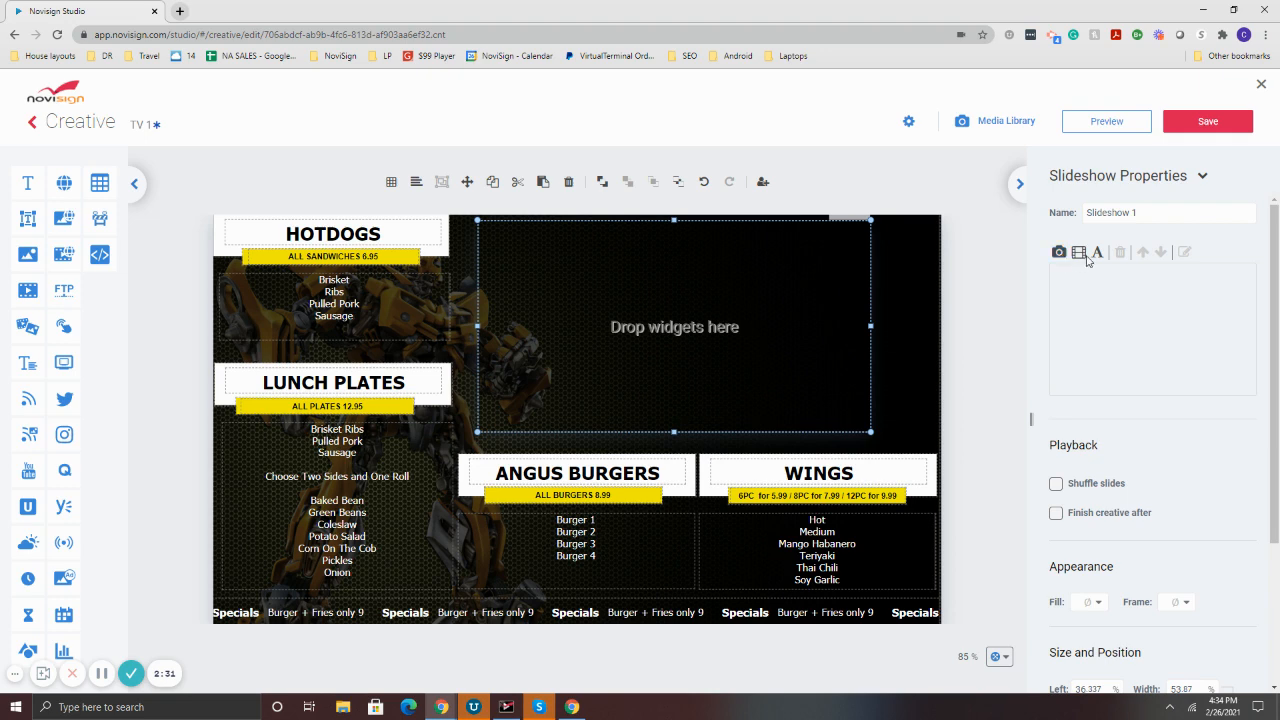
pyautogui.click(1059, 252)
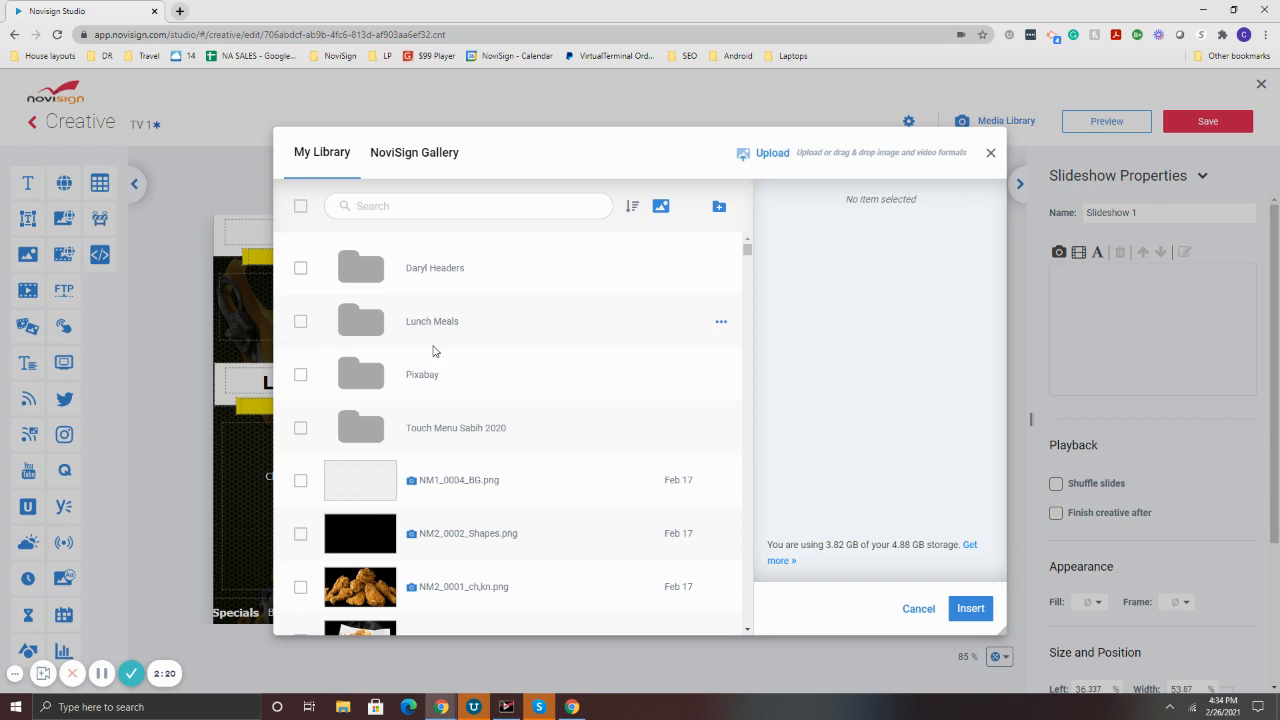
pyautogui.scroll(-3, 434, 351)
# - Insert NM2_0001_chkn.png and NM2_0000_fish.png into the slideshow and shift it slightly
pyautogui.click(300, 454)
pyautogui.click(300, 507)
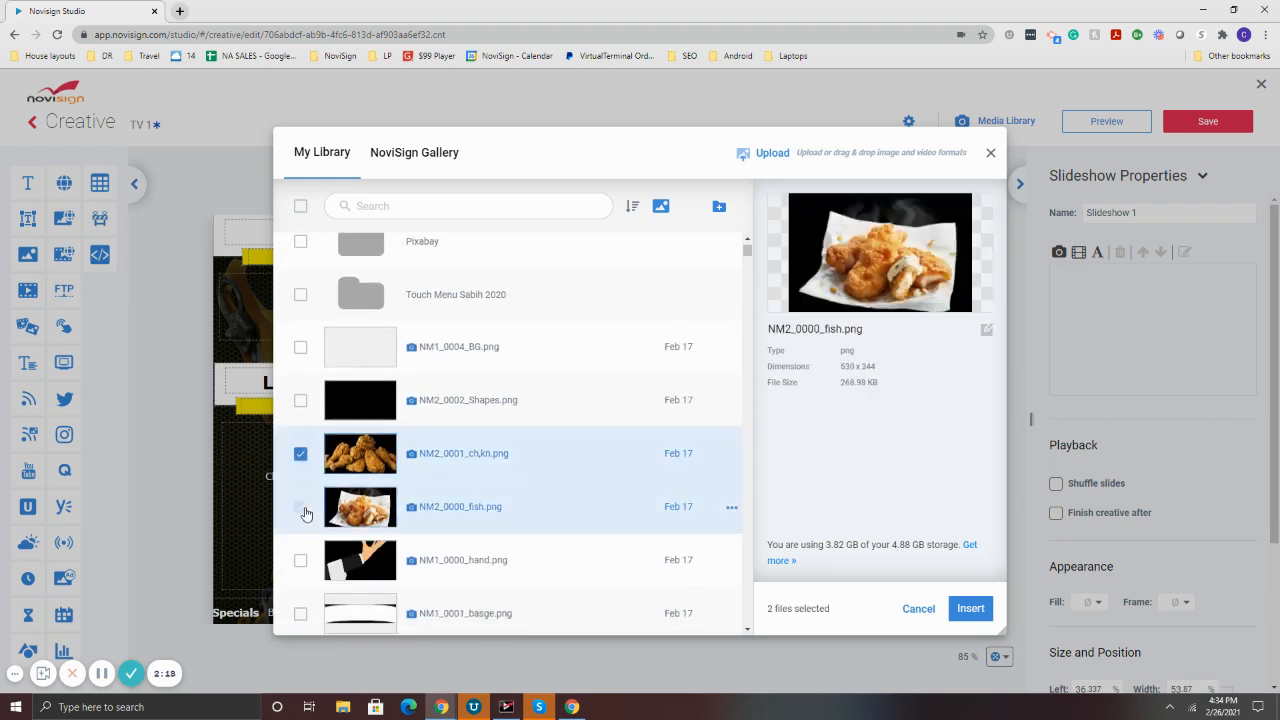
pyautogui.click(970, 608)
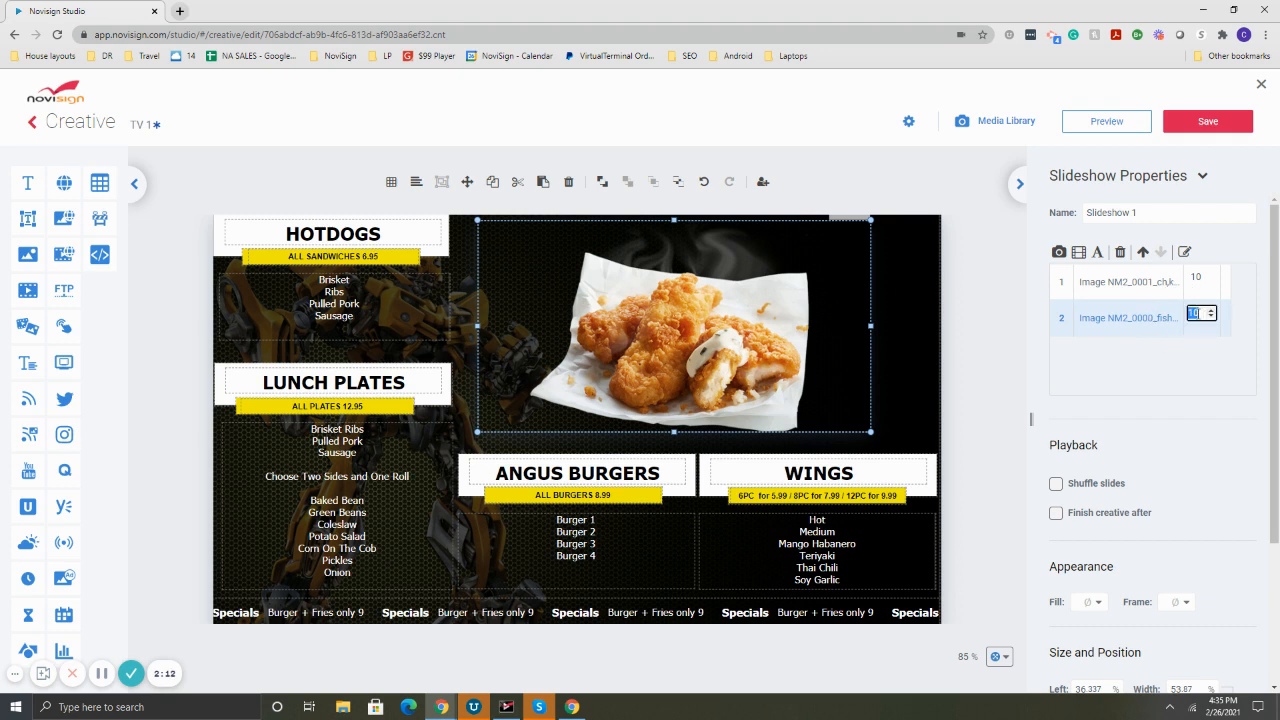
pyautogui.write('3')
pyautogui.click(1202, 281)
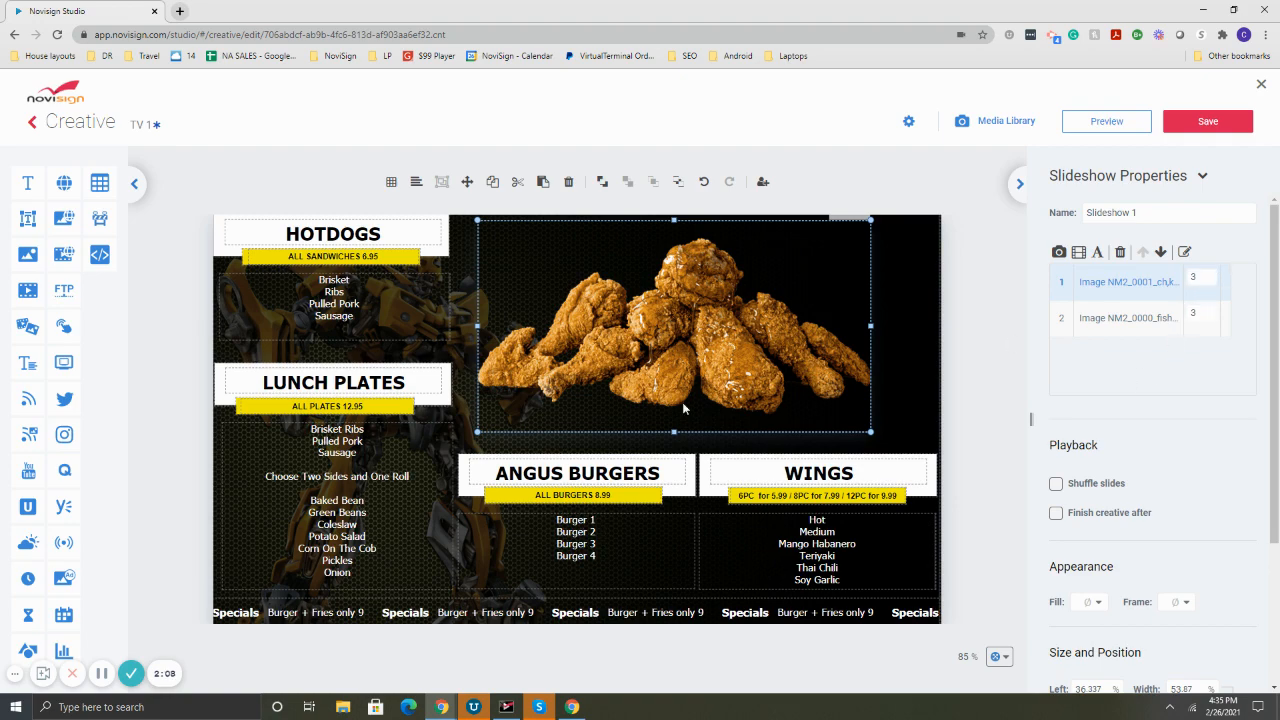
pyautogui.moveTo(684, 408); pyautogui.dragTo(707, 412)
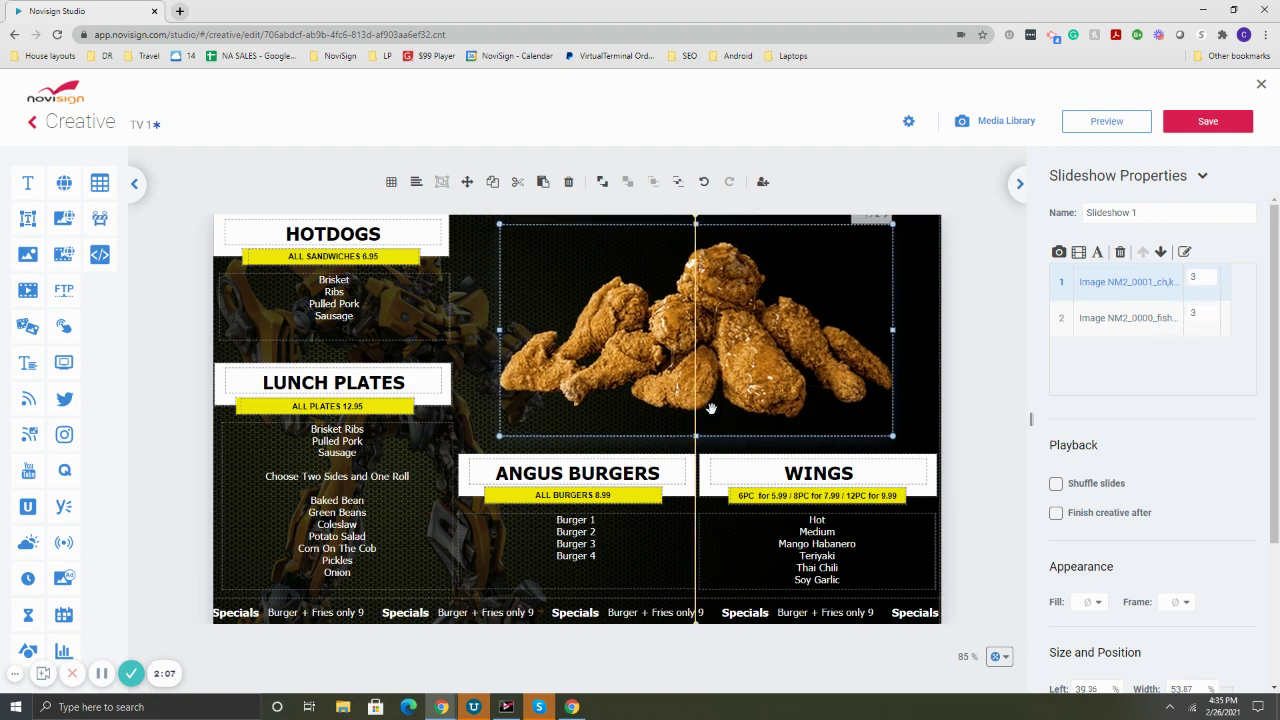
# - Preview the updated menu board and exit the preview
pyautogui.click(1106, 121)
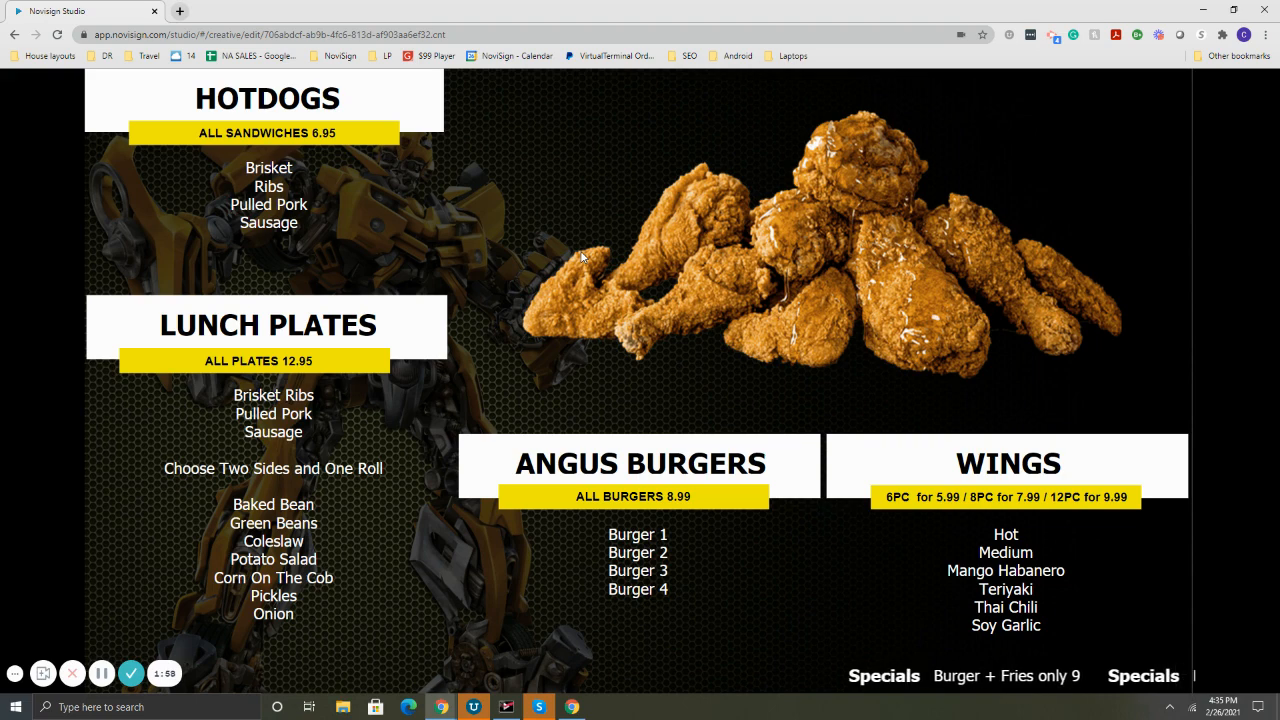
pyautogui.press('Escape')
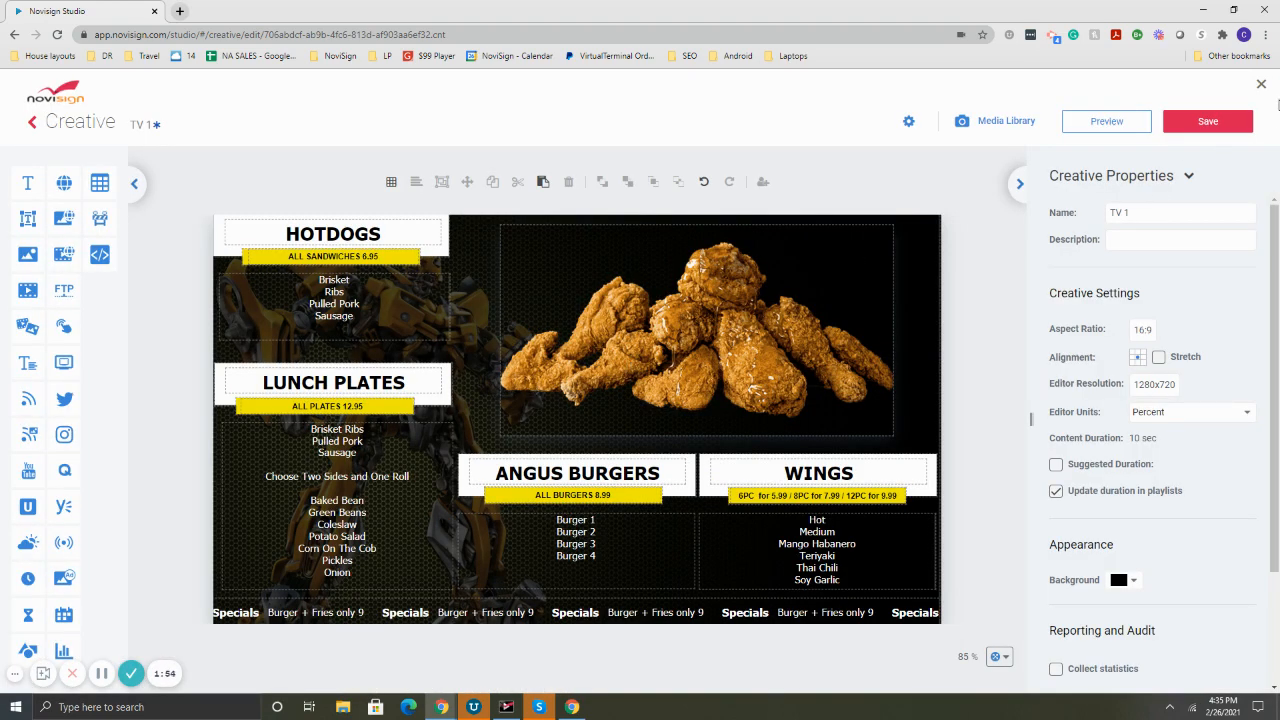
# - Close the editor, confirm leaving, and go up to the My Creatives list
pyautogui.click(1261, 84)
pyautogui.click(686, 417)
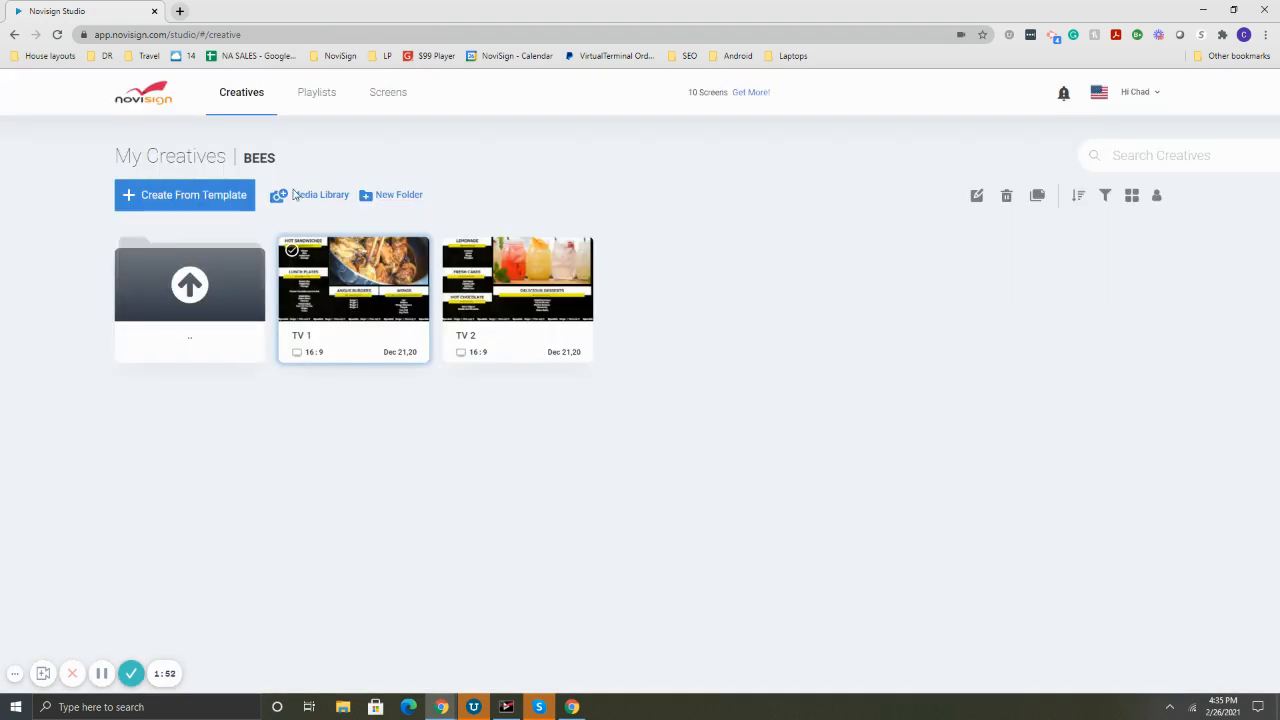
pyautogui.click(158, 289)
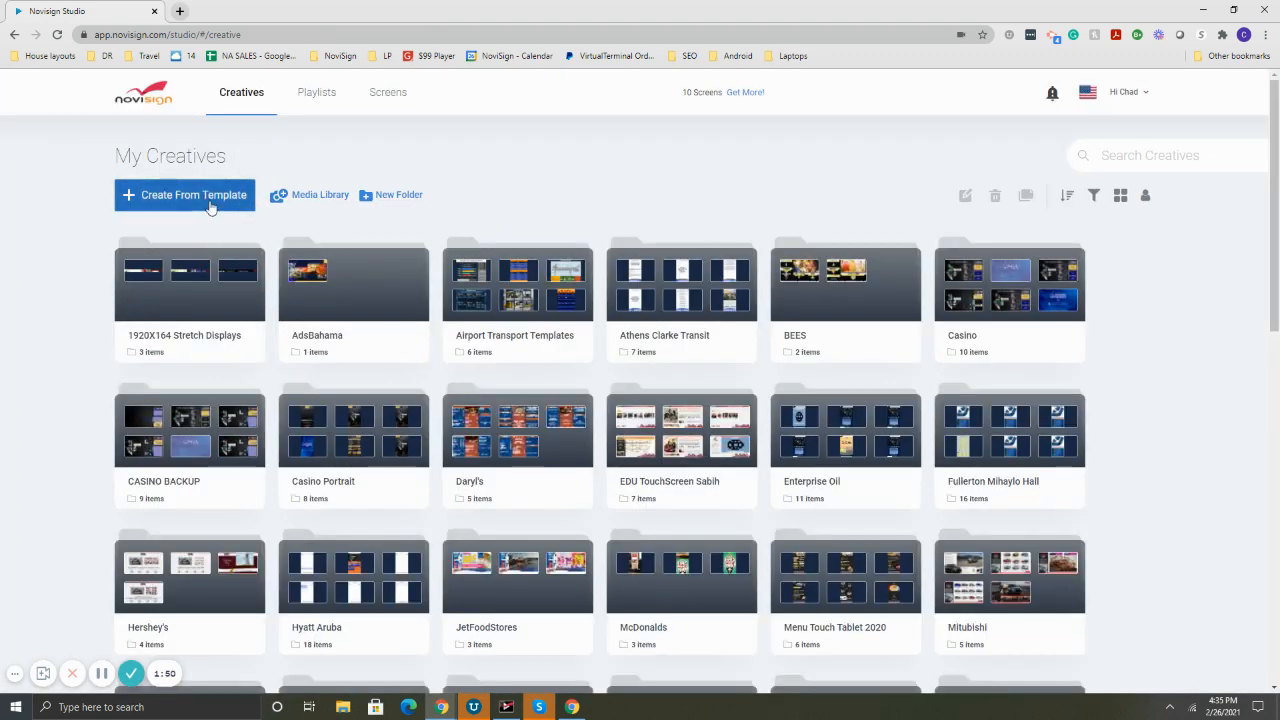
# - Start a new creative from template and filter the gallery to Menu Boards
pyautogui.click(200, 196)
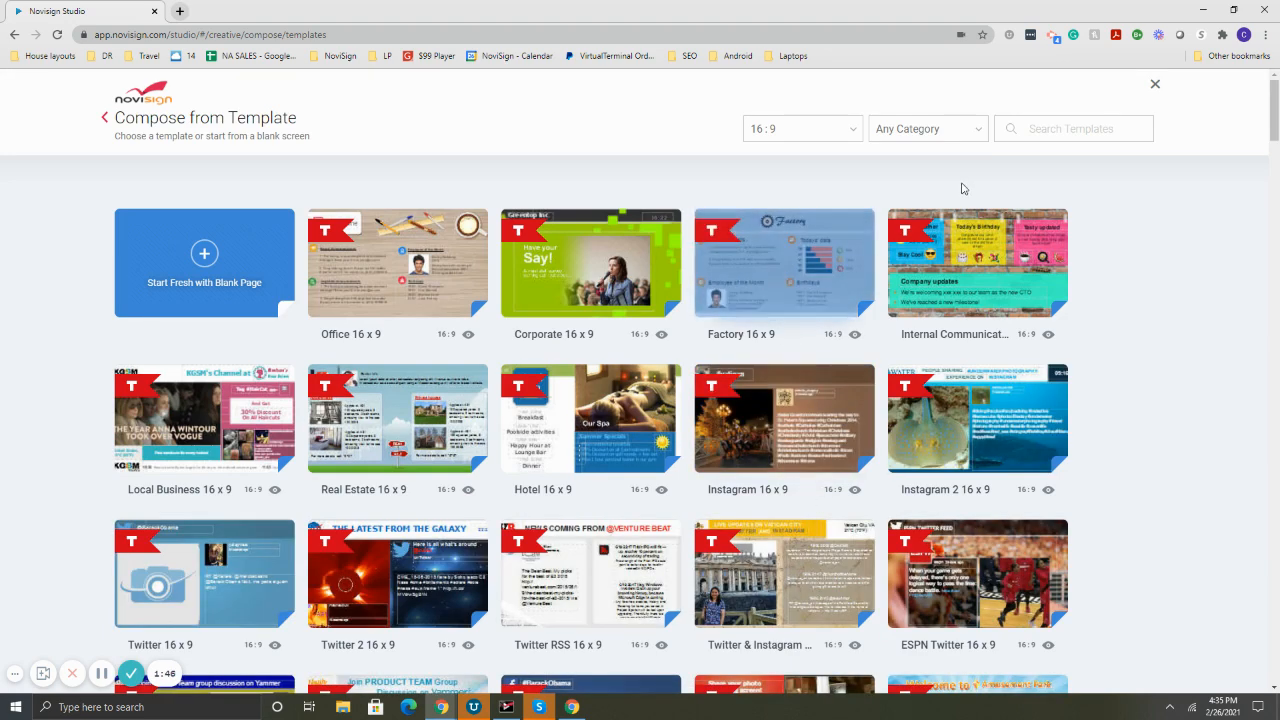
pyautogui.click(929, 129)
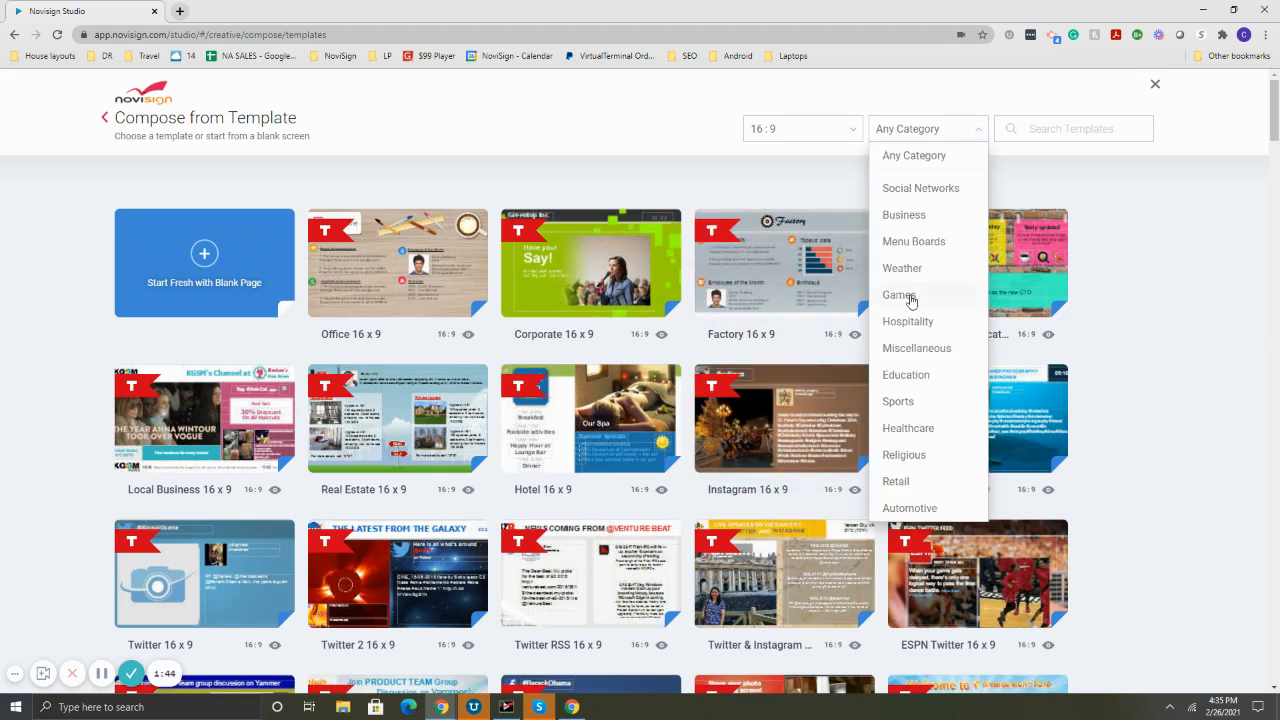
pyautogui.click(913, 241)
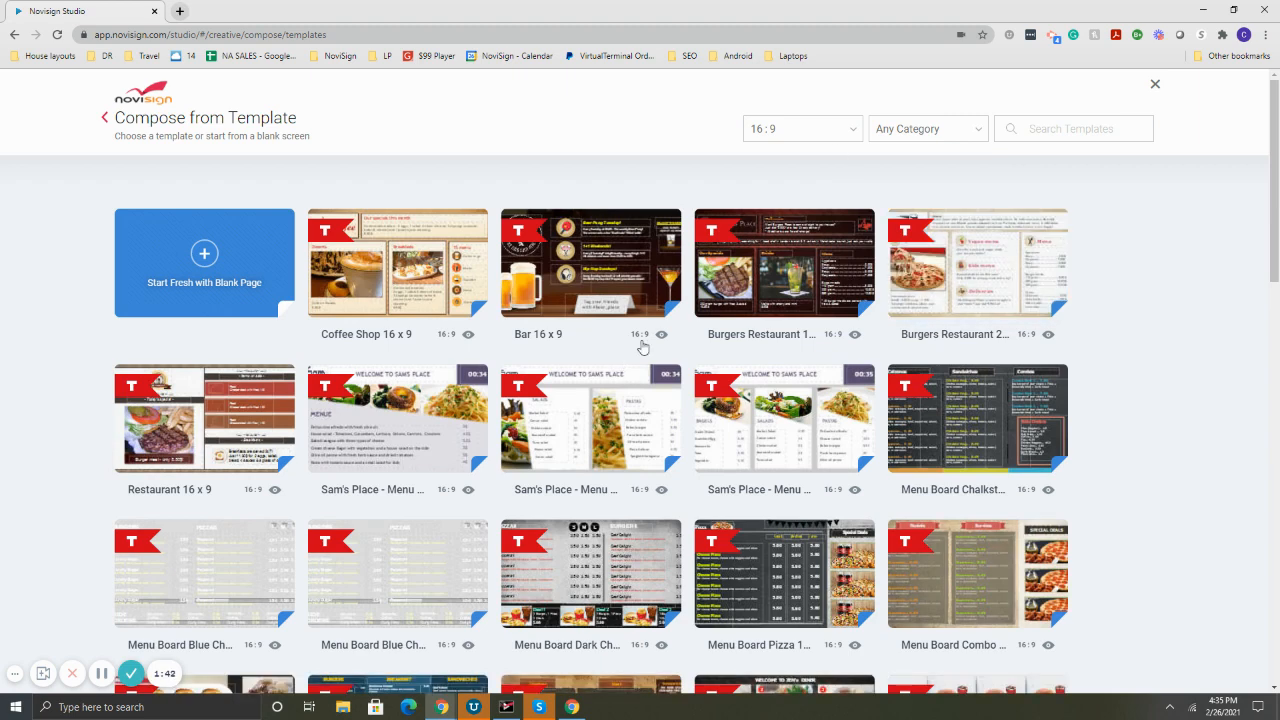
# - Toggle the aspect ratio to 9:16 and back to 16:9 templates
pyautogui.click(818, 130)
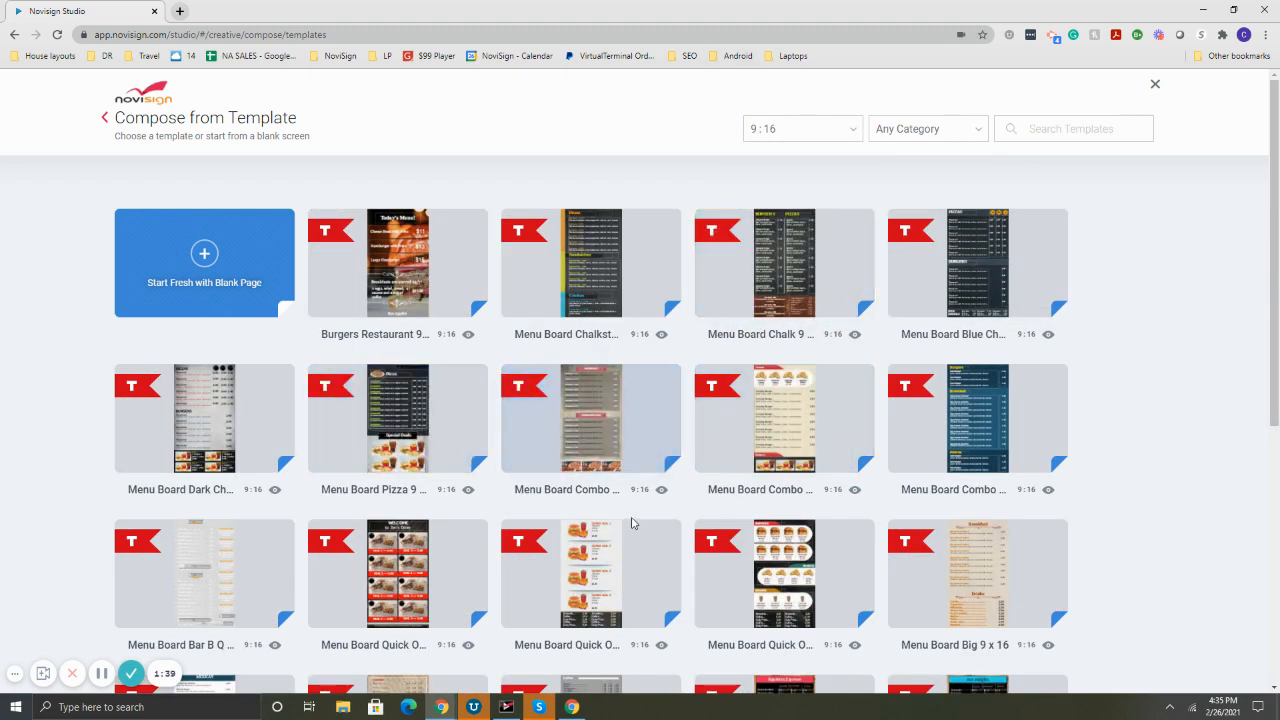
pyautogui.click(771, 128)
pyautogui.click(797, 215)
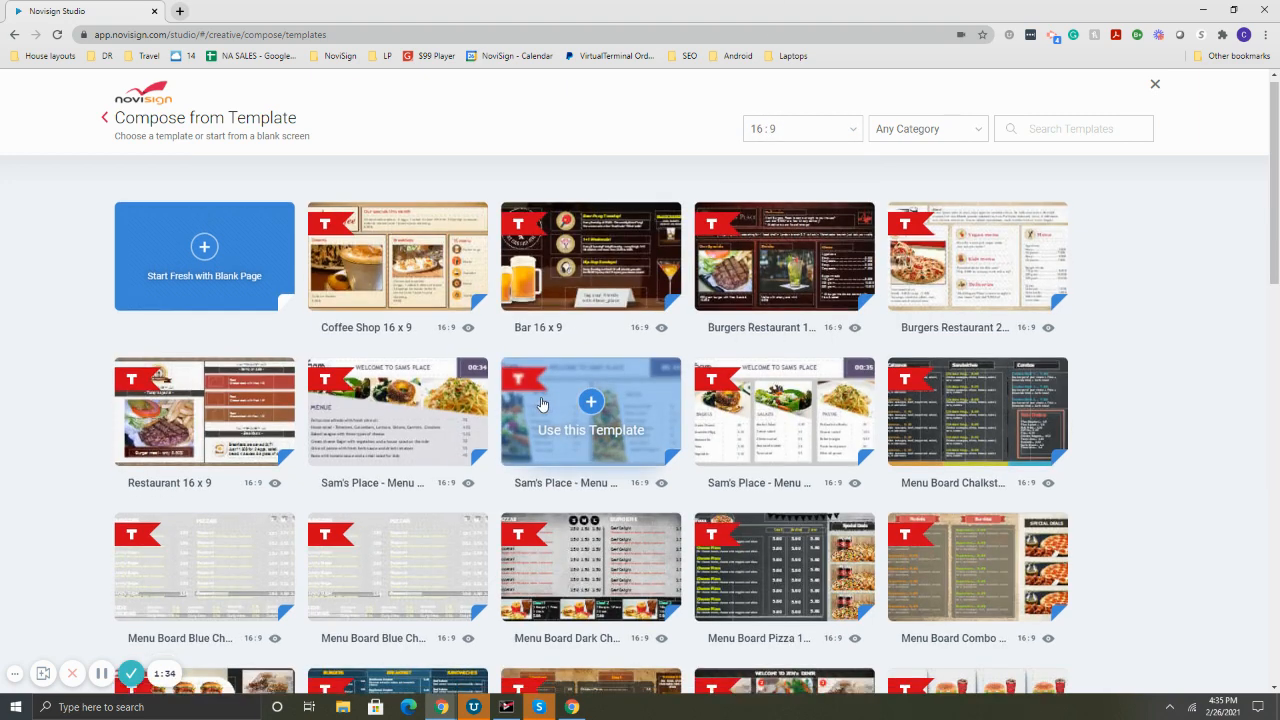
pyautogui.scroll(-2, 590, 400)
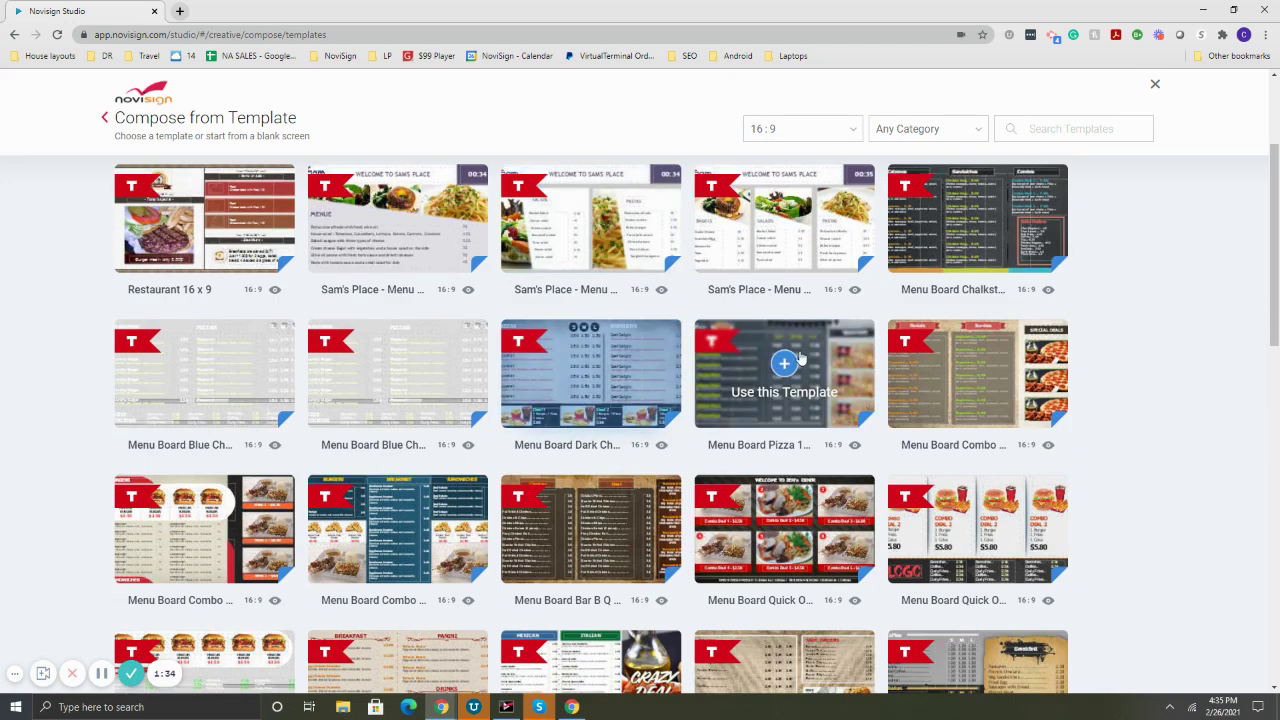
# - Create from the Menu Board Bar B Q template and shorten the Beef items and prices from the top
pyautogui.click(591, 521)
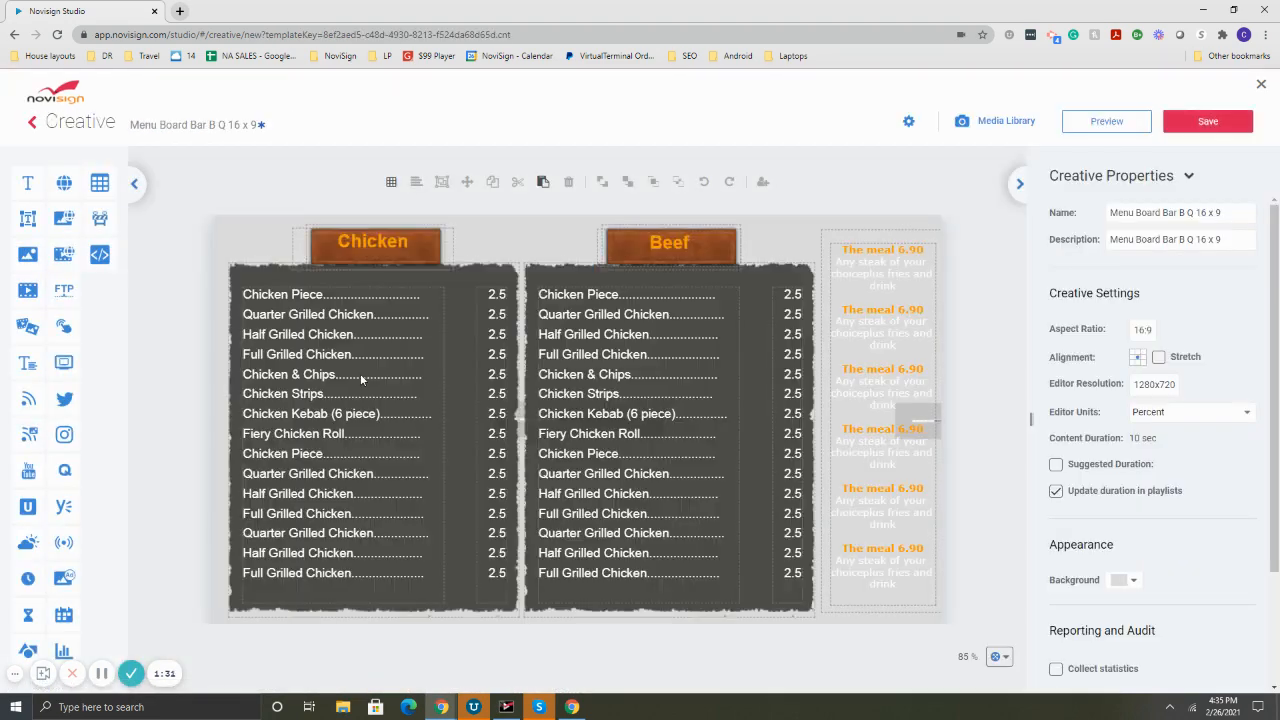
pyautogui.click(678, 363)
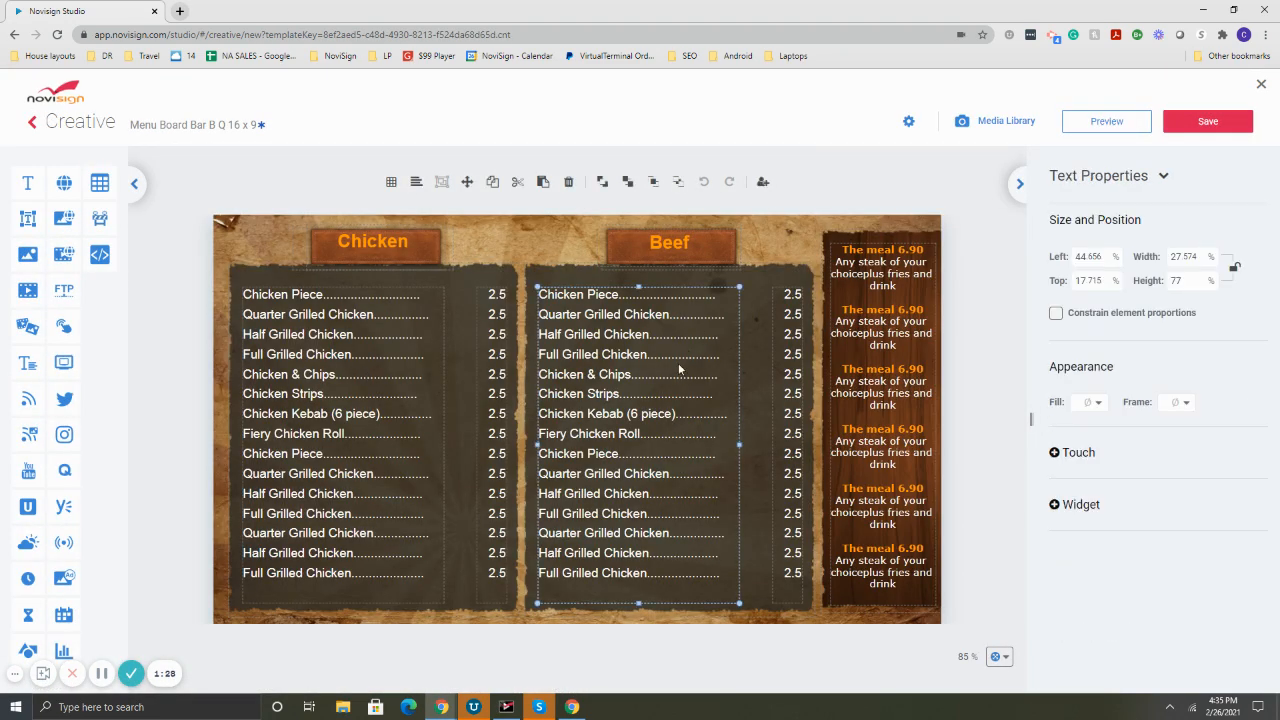
pyautogui.moveTo(678, 363)
pyautogui.mouseDown()
pyautogui.moveTo(663, 349)
pyautogui.moveTo(677, 355)
pyautogui.mouseUp()
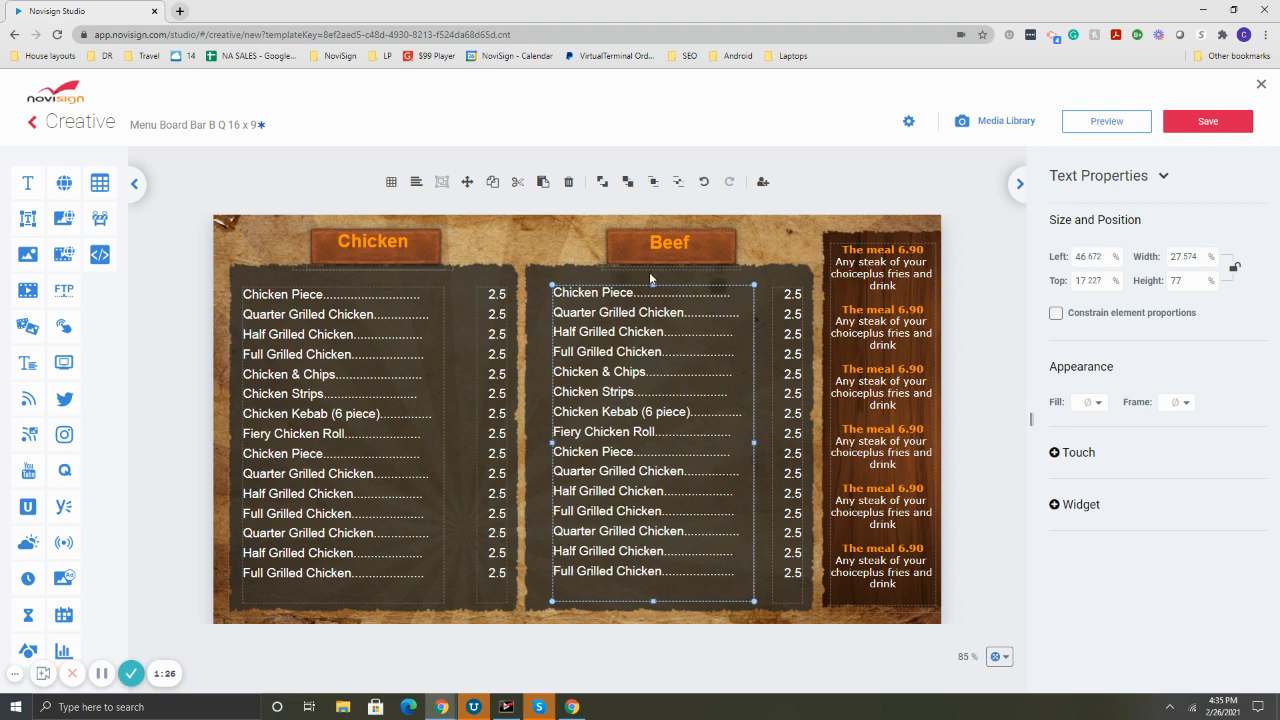
pyautogui.moveTo(651, 280); pyautogui.dragTo(653, 400)
pyautogui.click(790, 338)
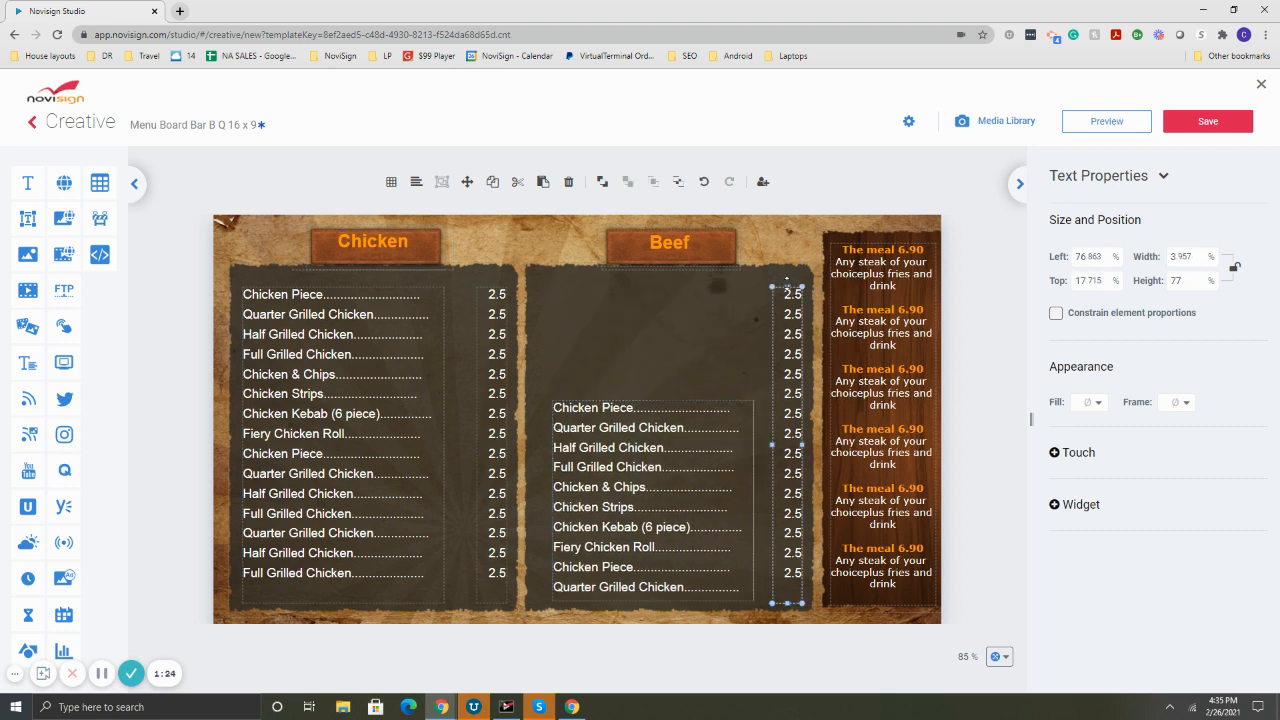
pyautogui.moveTo(787, 285); pyautogui.dragTo(787, 398)
# - Insert chicken tenders.mp4 above the Beef column and move the Beef list beneath it
pyautogui.click(669, 312)
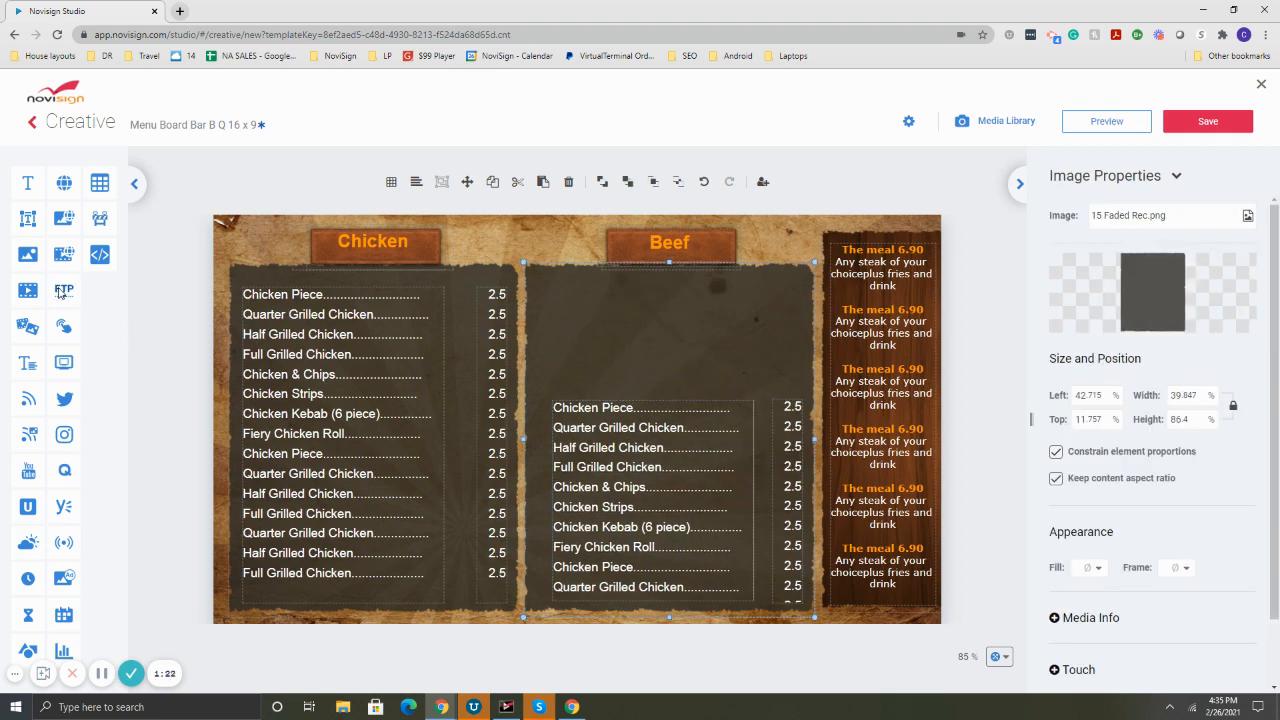
pyautogui.doubleClick(662, 352)
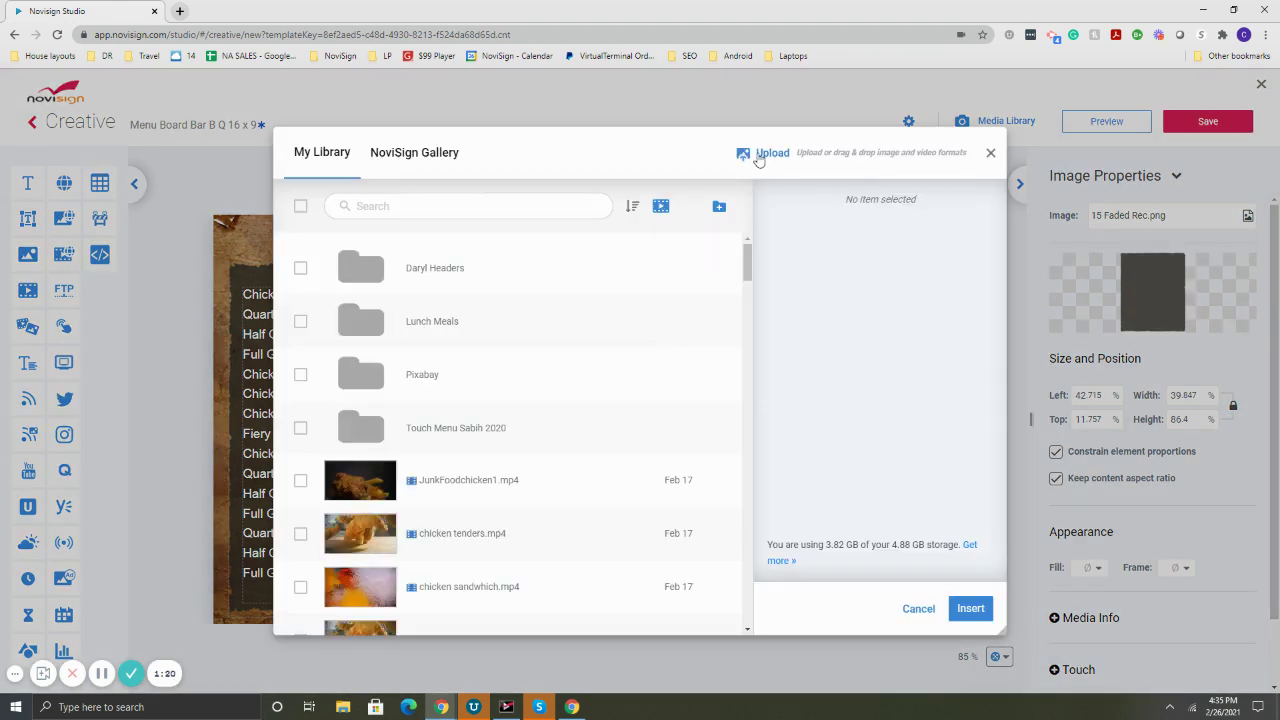
pyautogui.scroll(-2, 460, 455)
pyautogui.click(362, 432)
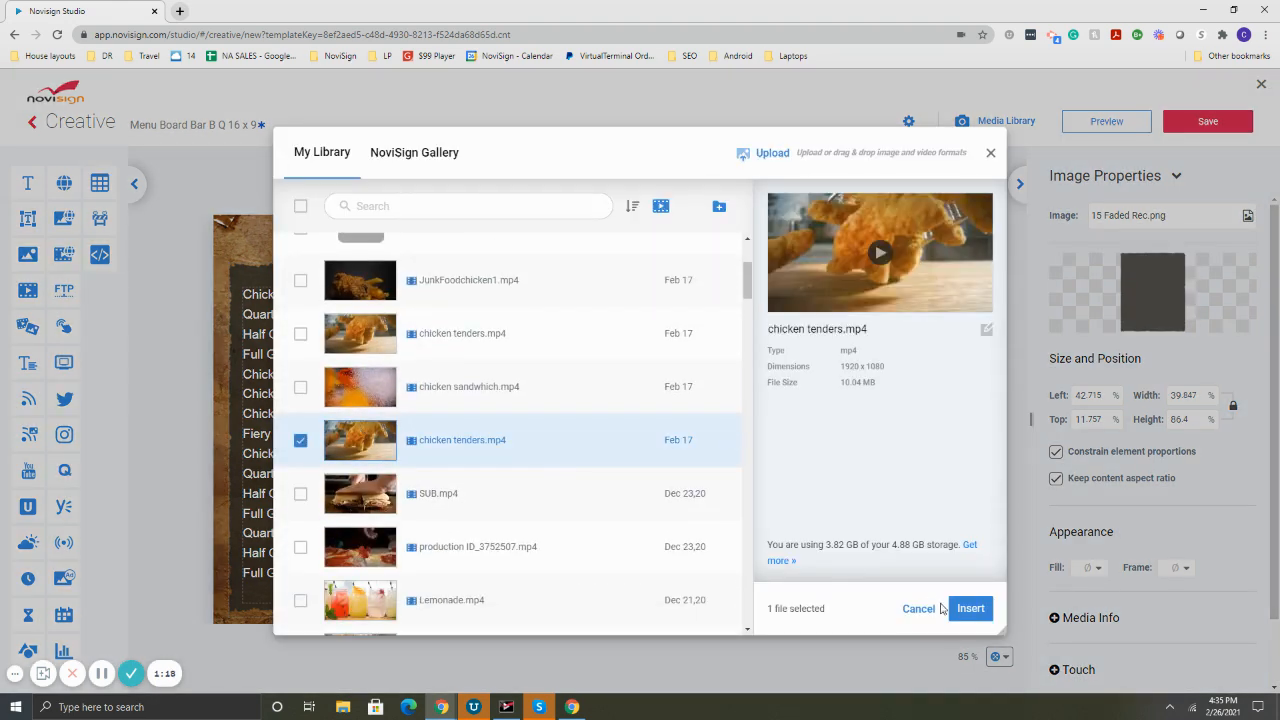
pyautogui.click(970, 608)
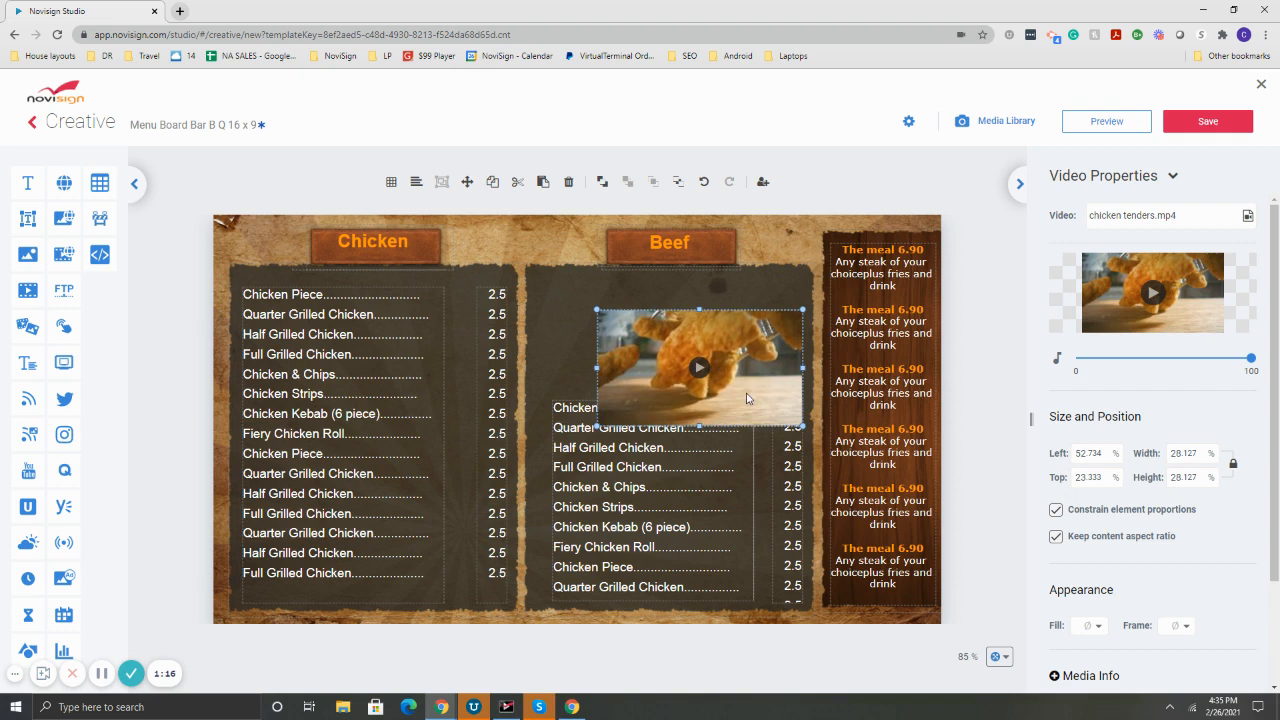
pyautogui.moveTo(727, 388); pyautogui.dragTo(785, 395)
pyautogui.click(680, 445)
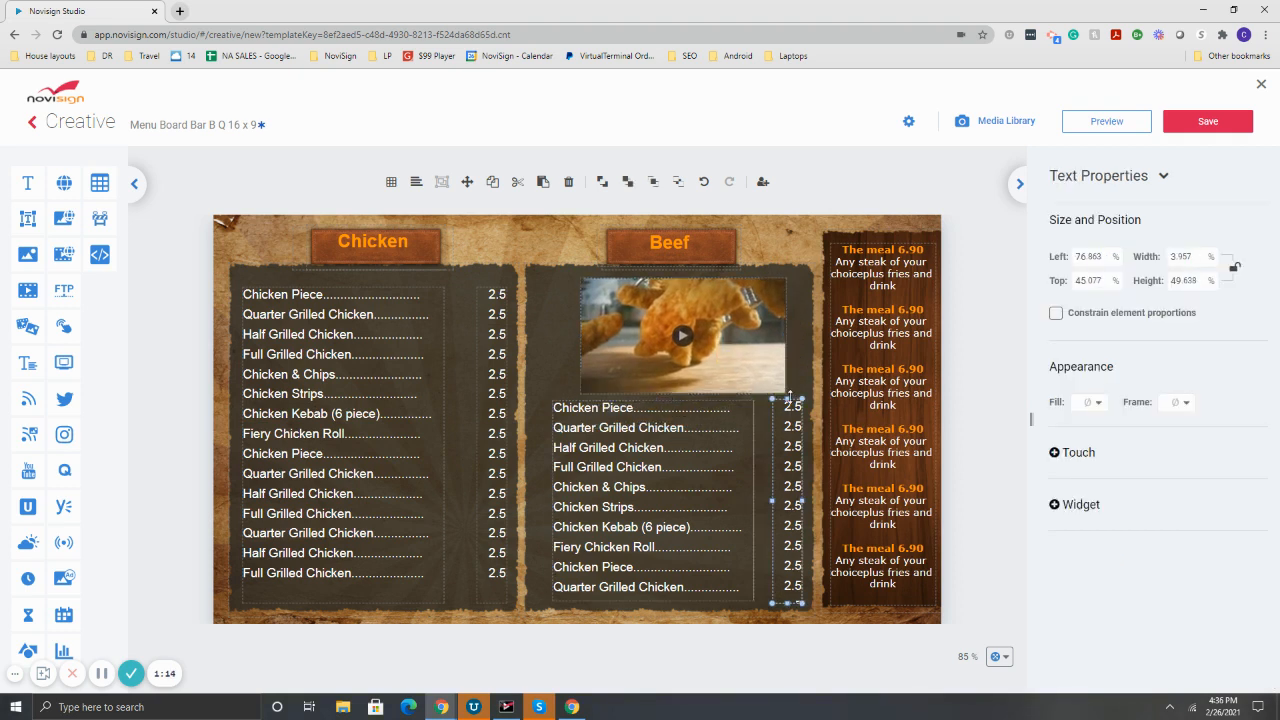
pyautogui.moveTo(655, 403); pyautogui.dragTo(650, 430)
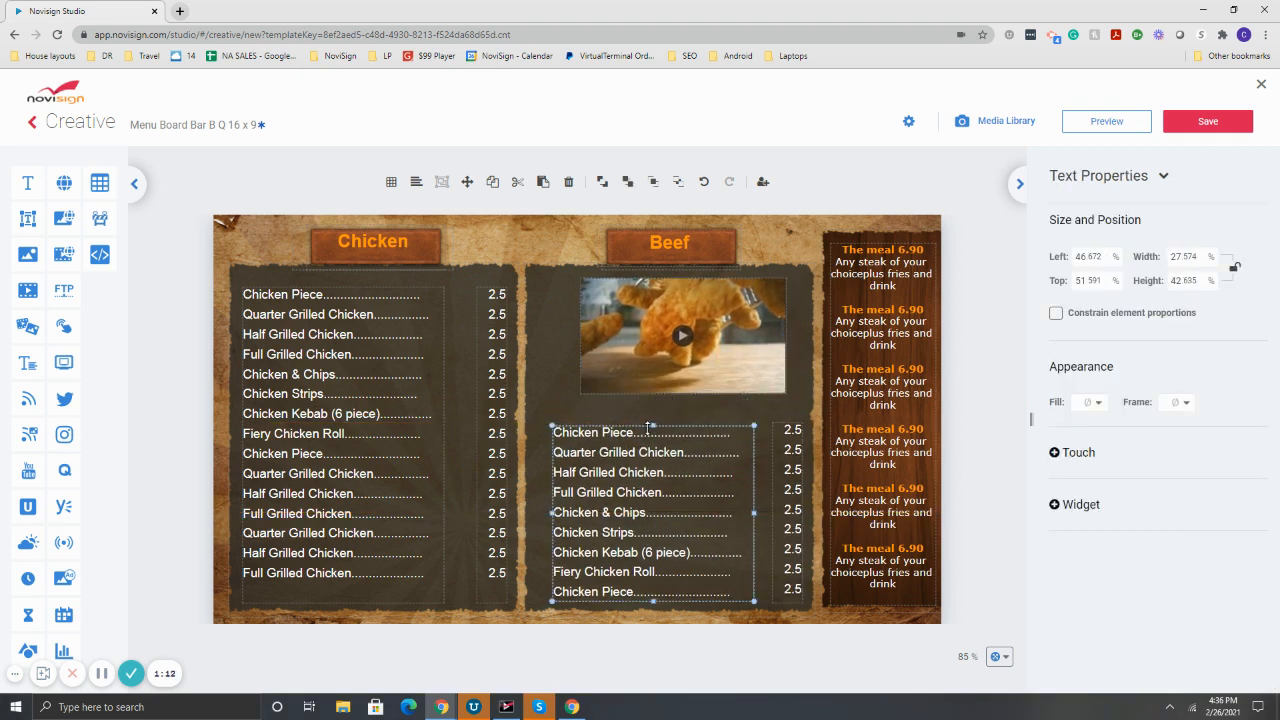
# - Rename the first Beef item to Beef Shabob and blank out its price
pyautogui.doubleClick(647, 434)
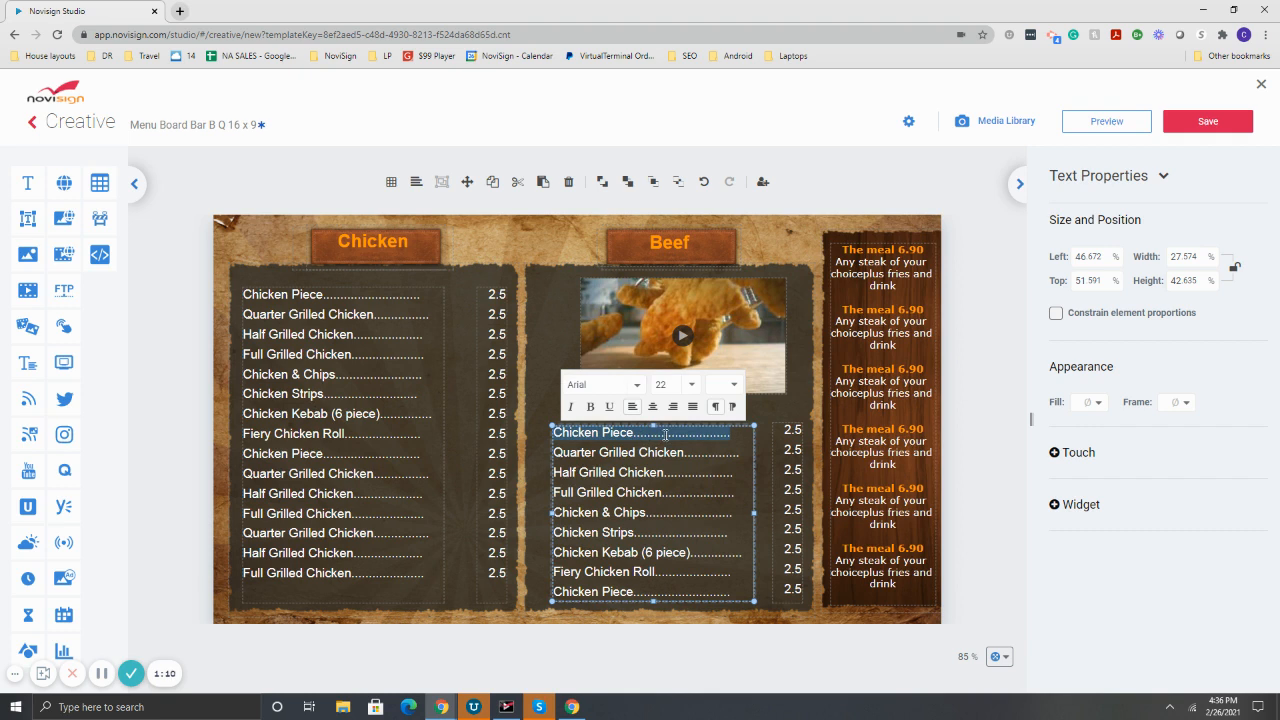
pyautogui.write('Beef ')
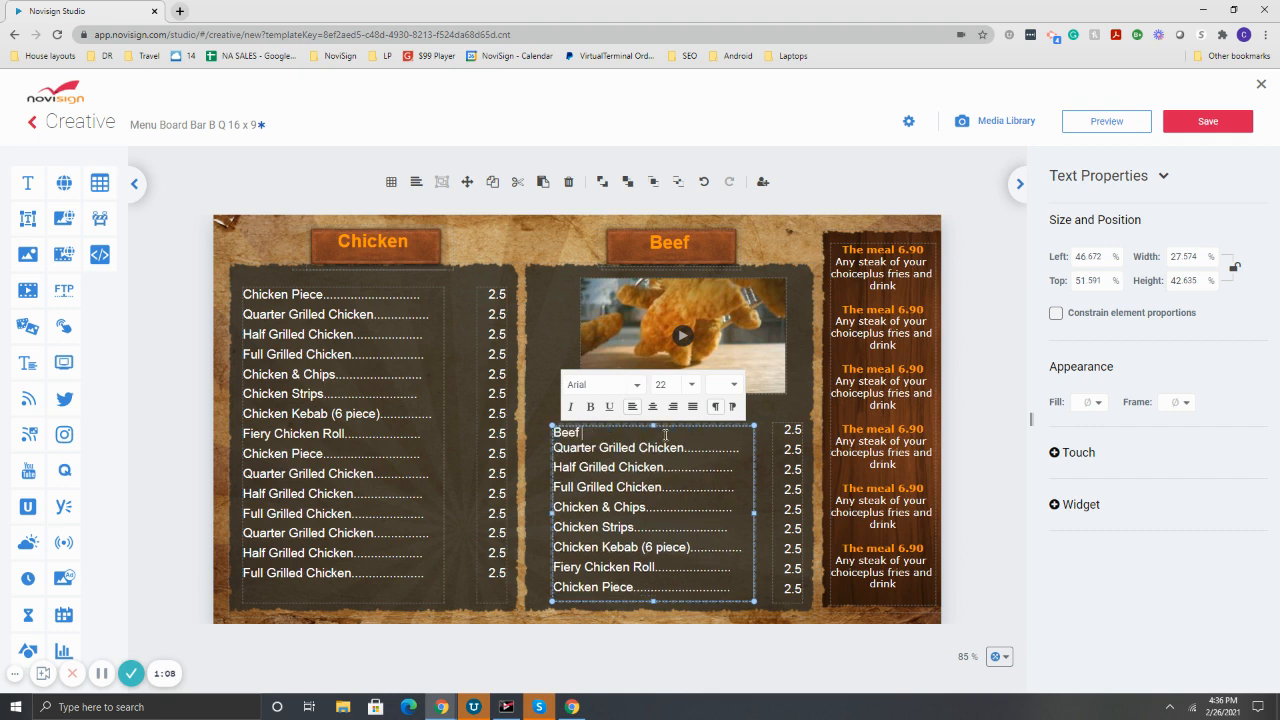
pyautogui.write('Shabob')
pyautogui.doubleClick(790, 431)
pyautogui.click(790, 428)
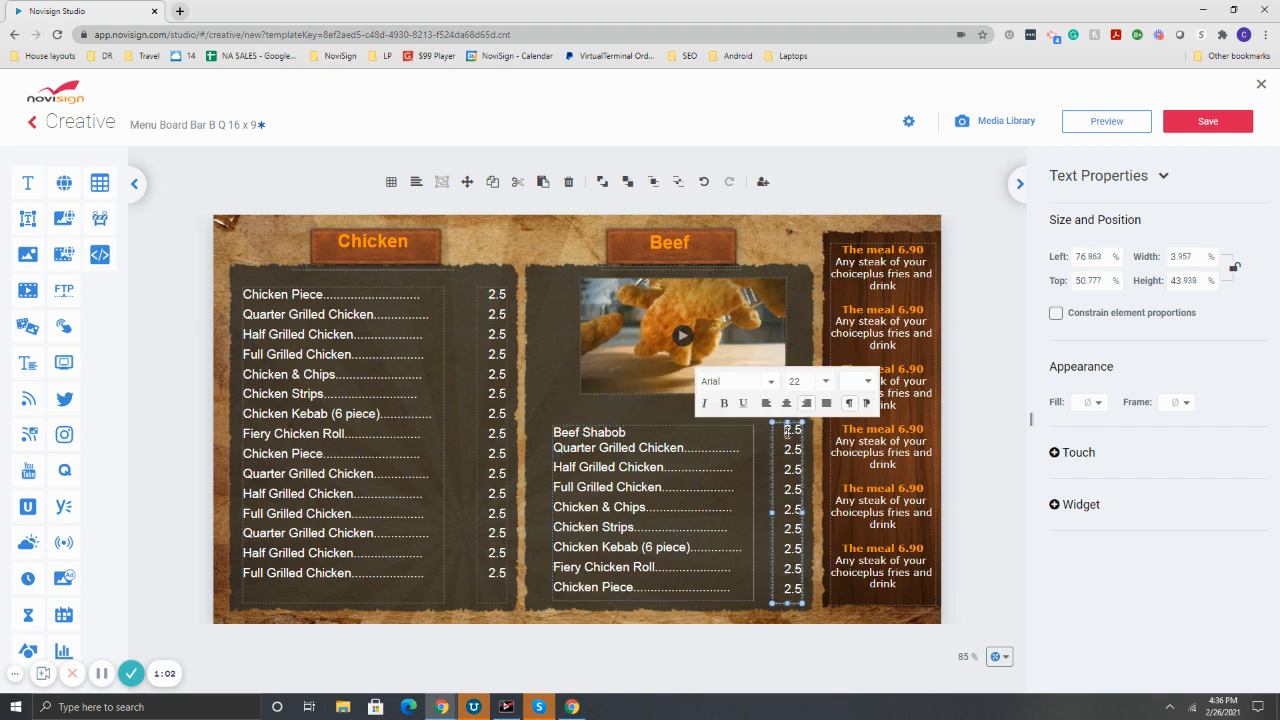
pyautogui.press('Delete')
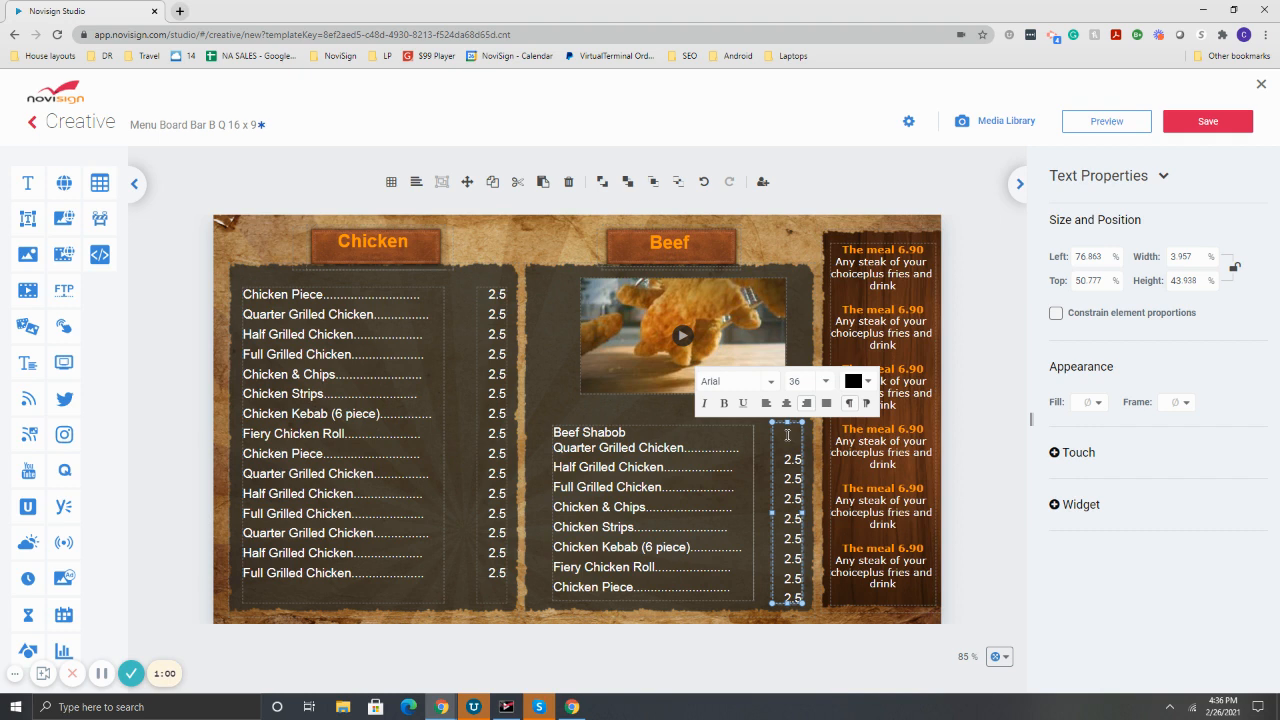
pyautogui.click(674, 308)
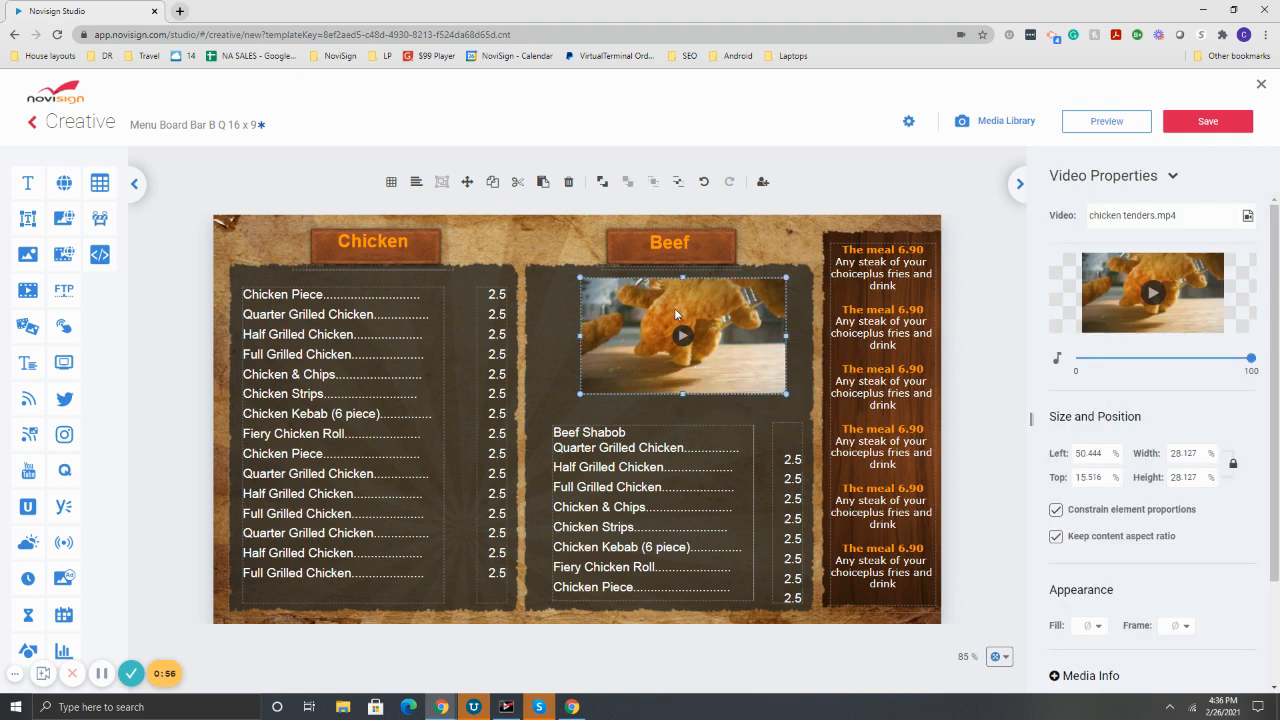
# - Leave the Bar B Q editor without saving and open the TV 1 playlist from the Playlists list
pyautogui.click(1262, 86)
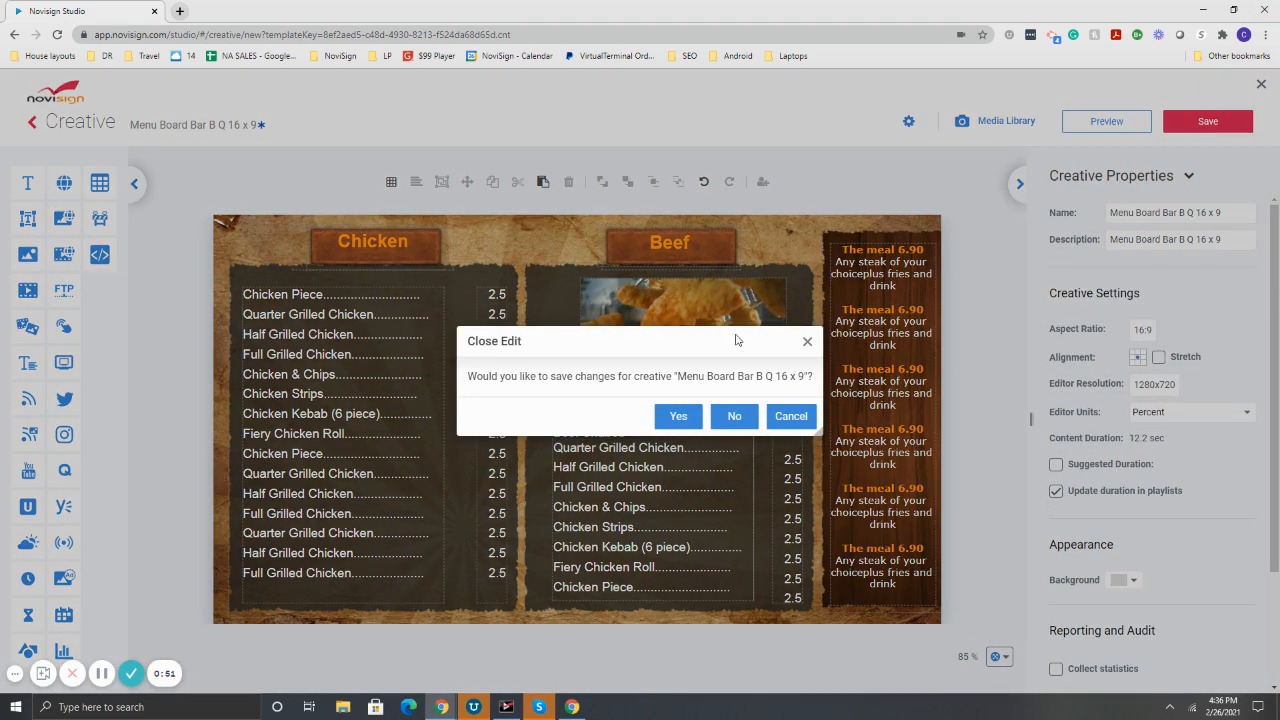
pyautogui.click(734, 415)
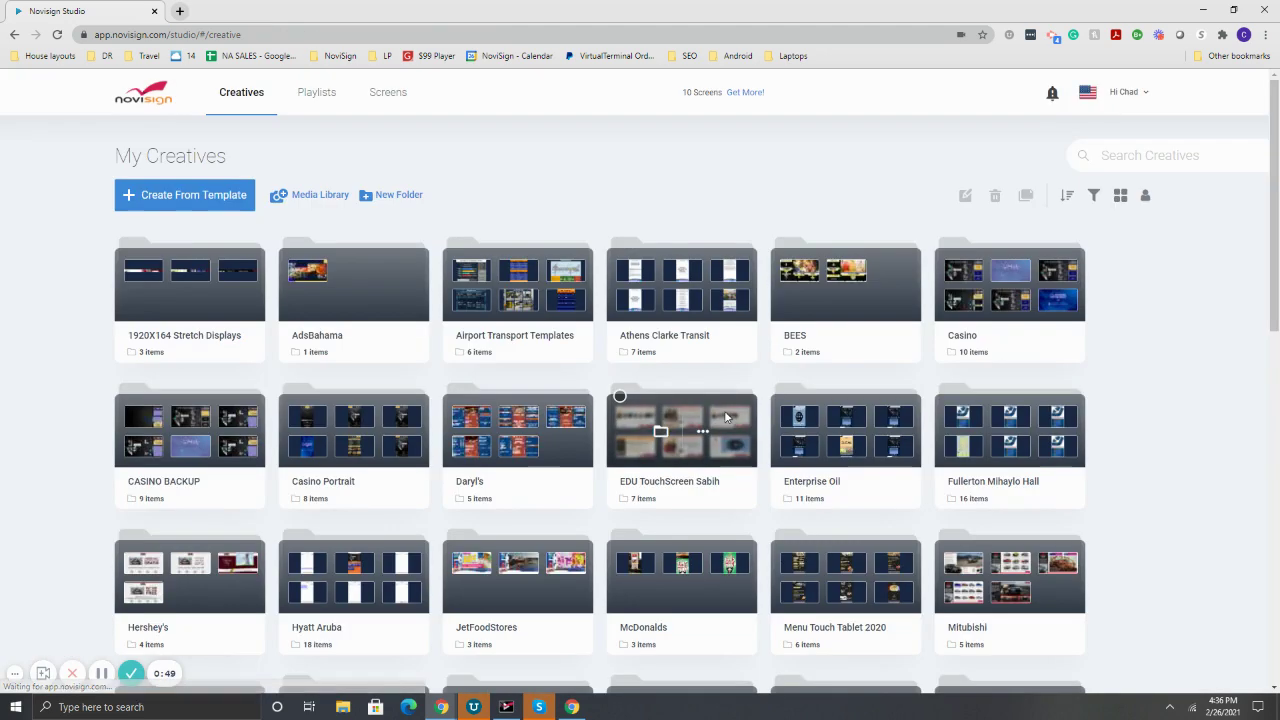
pyautogui.click(318, 92)
pyautogui.click(238, 264)
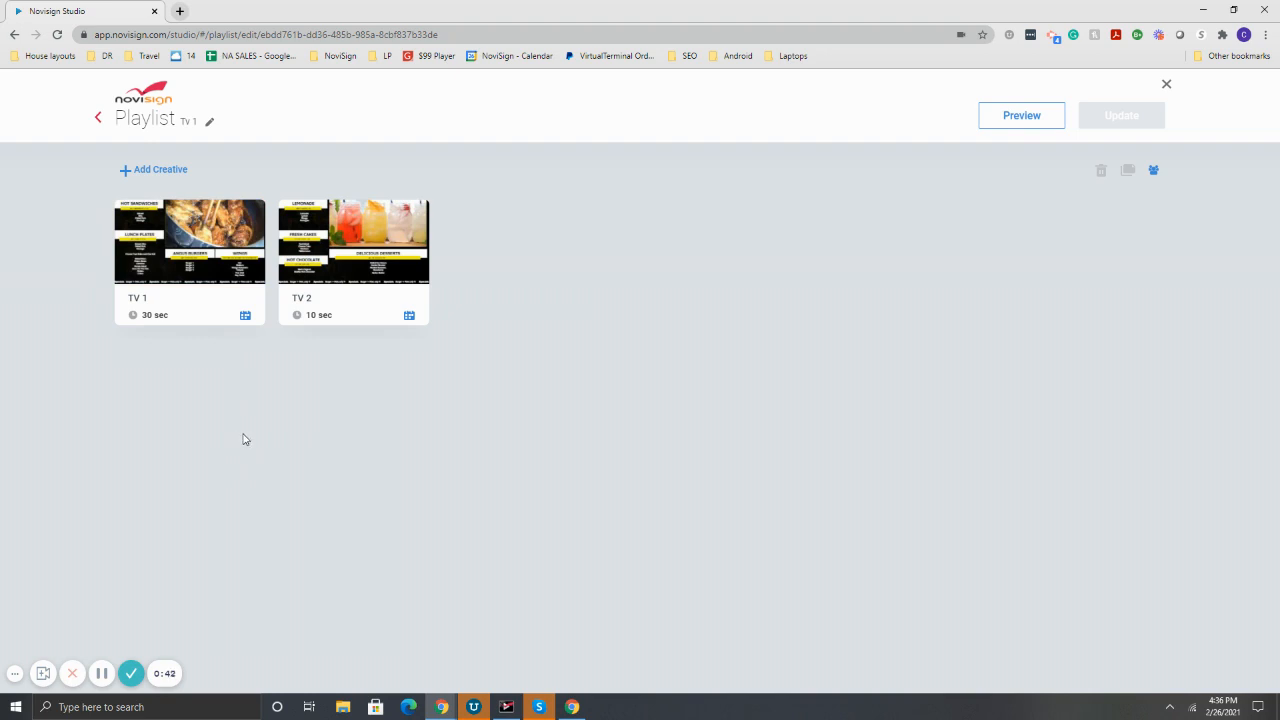
pyautogui.moveTo(190, 245)
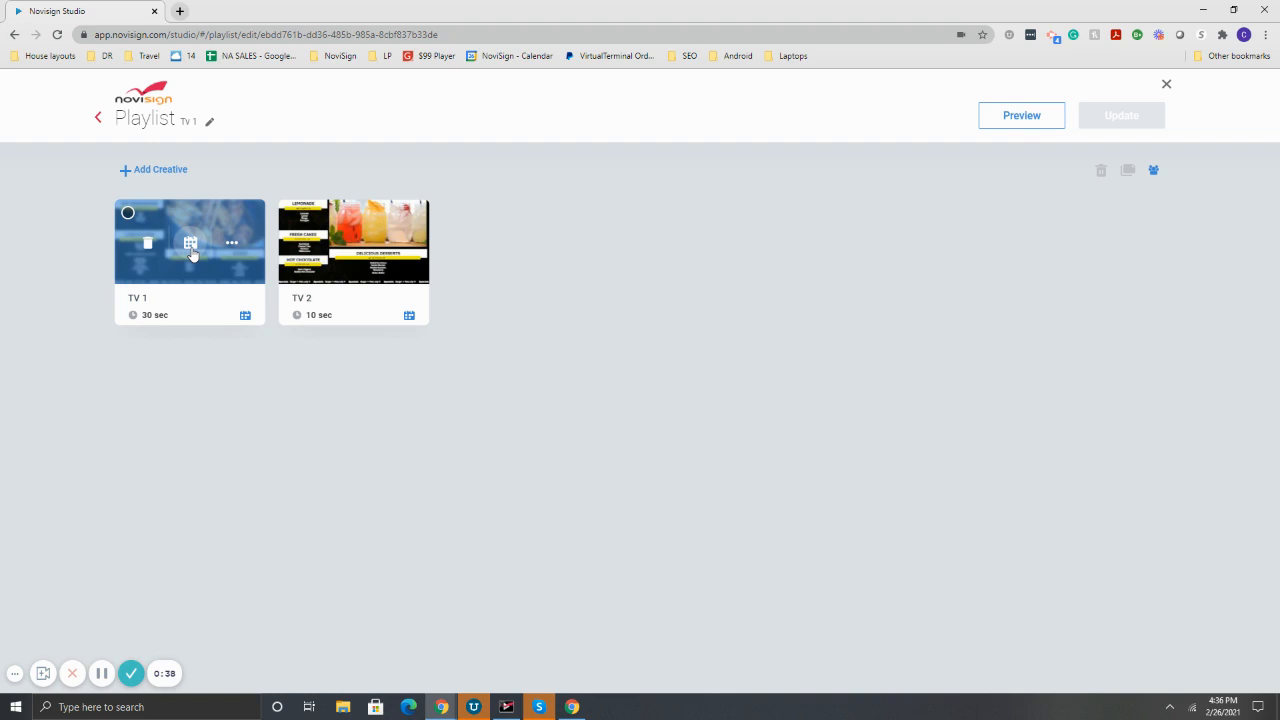
# - Give the TV 1 creative a recurring daily schedule from 06:00 to 07:00
pyautogui.click(190, 244)
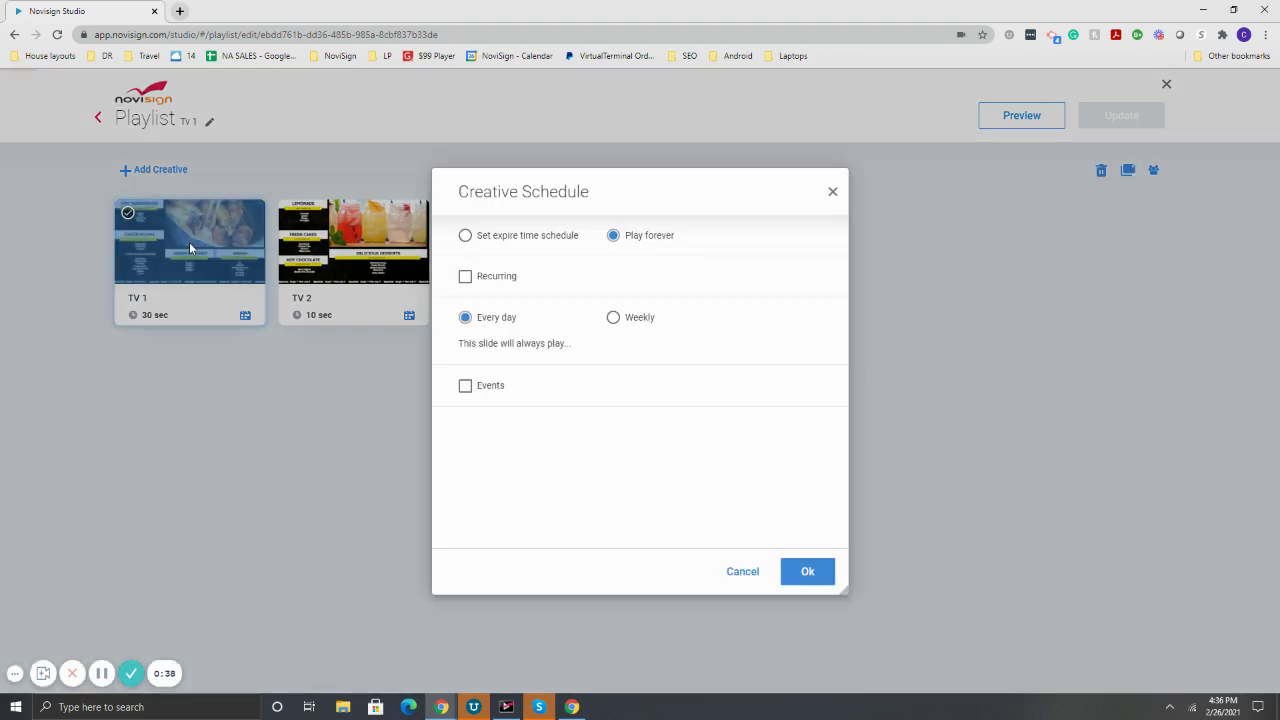
pyautogui.click(466, 277)
pyautogui.doubleClick(676, 334)
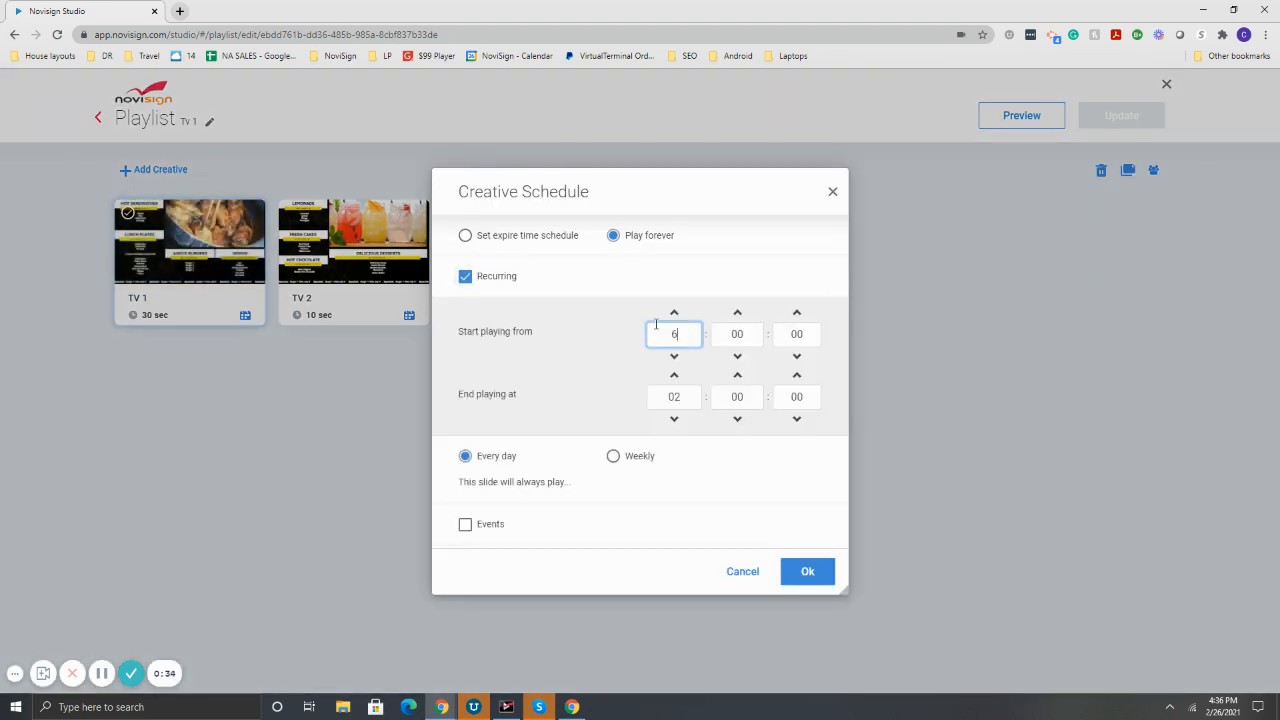
pyautogui.write('6')
pyautogui.doubleClick(674, 397)
pyautogui.write('7')
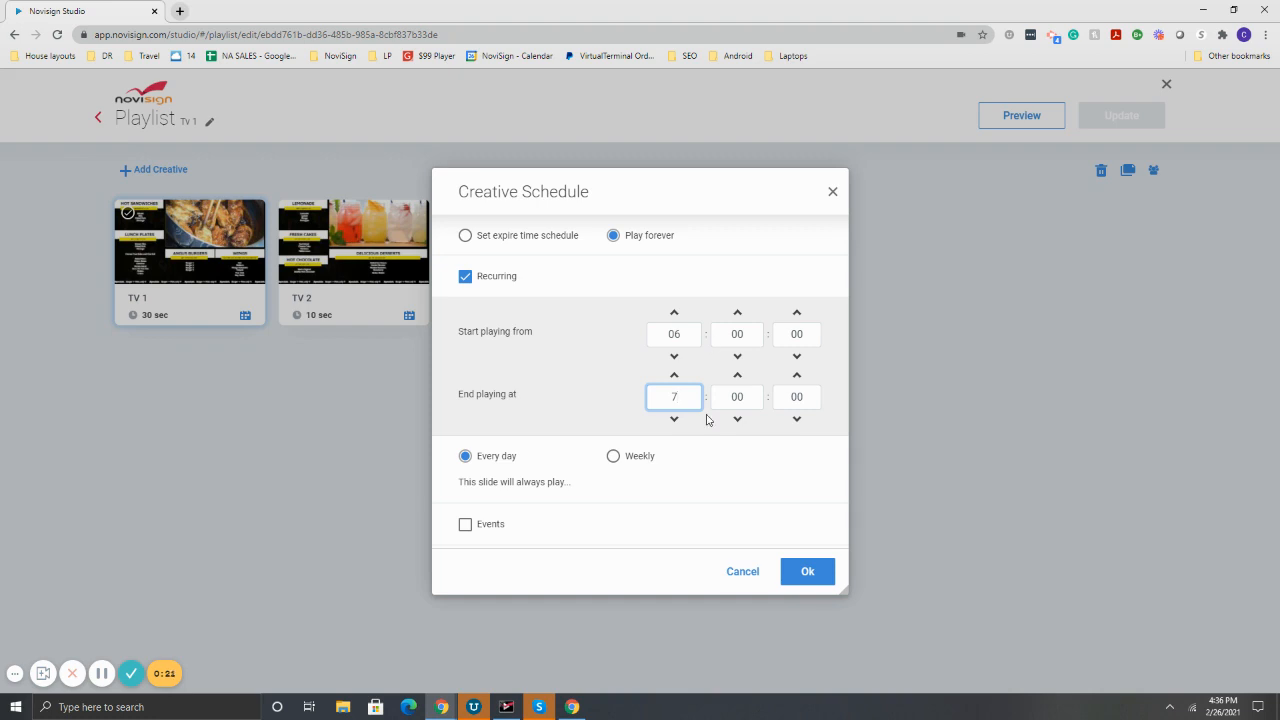
pyautogui.click(743, 580)
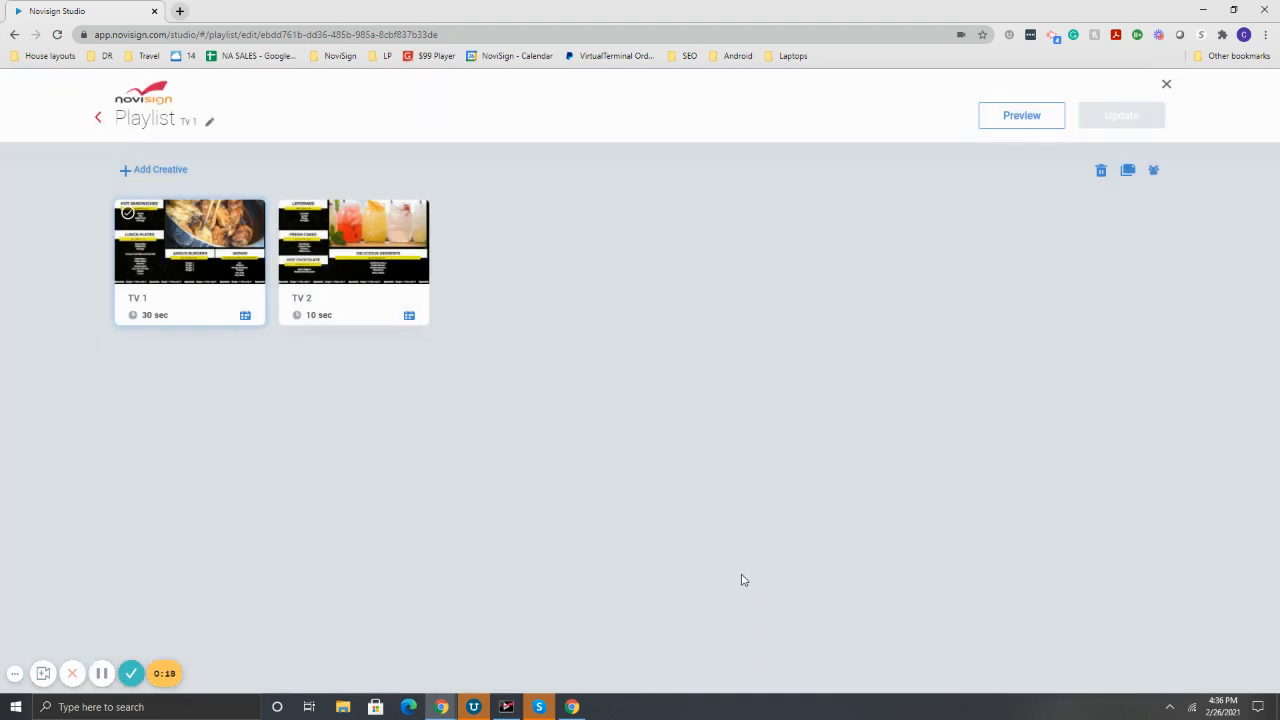